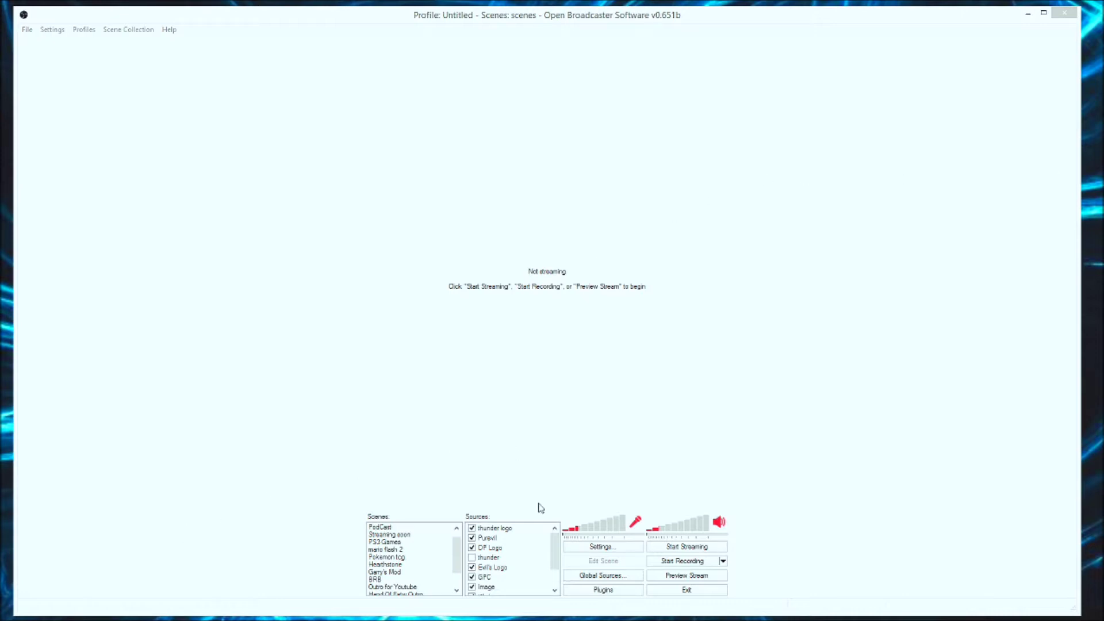
Step: Start the stream preview and view the PS3 Games and BRB scenes
left_click(690, 576)
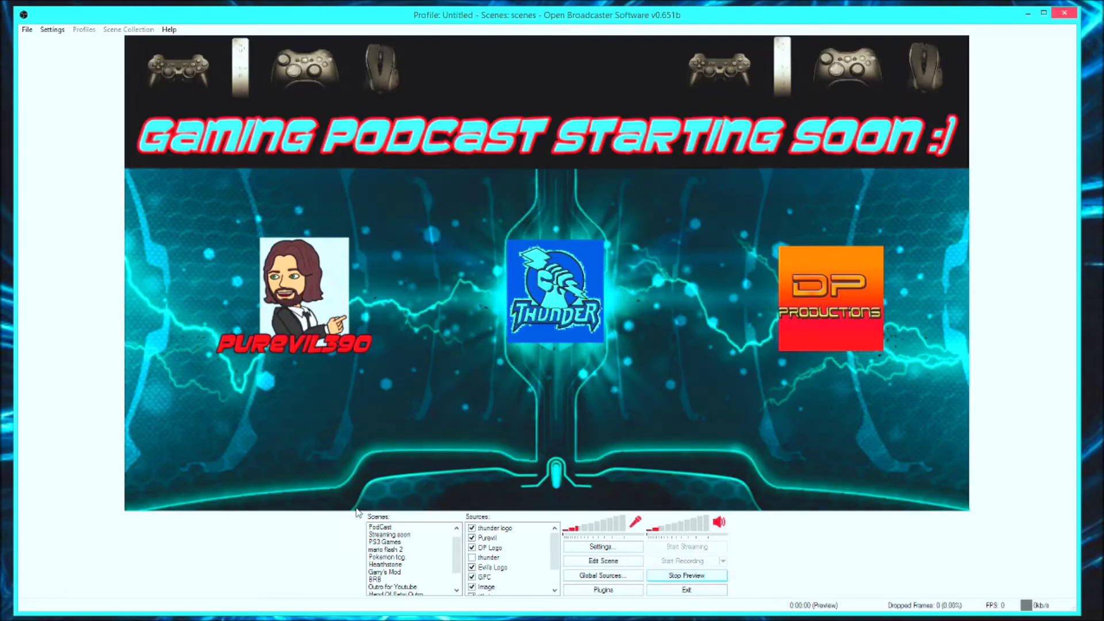
left_click(392, 542)
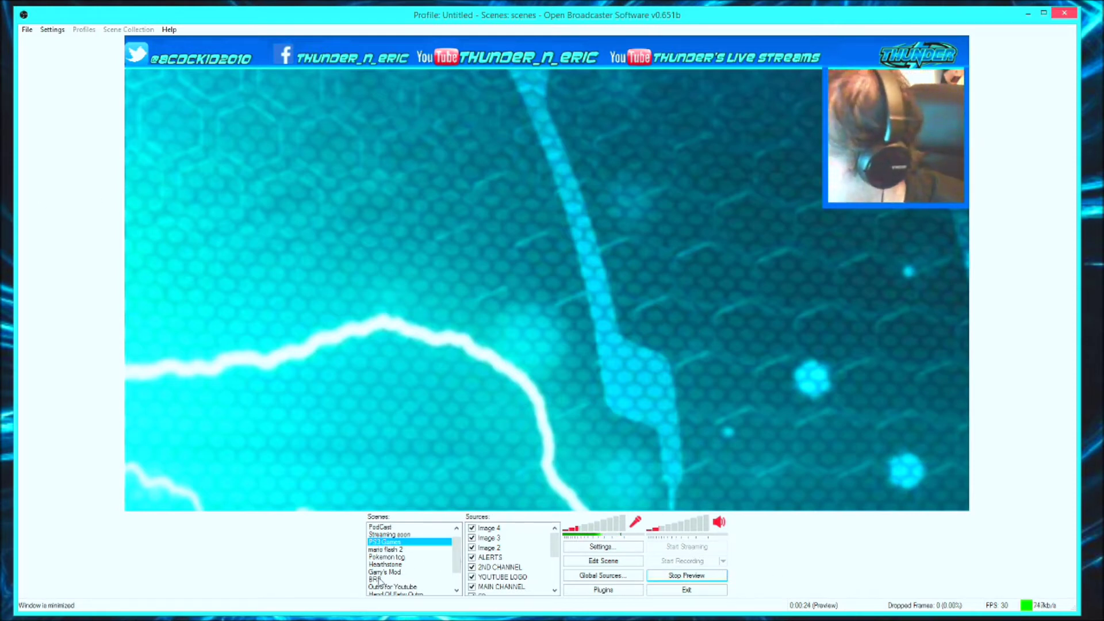
left_click(396, 579)
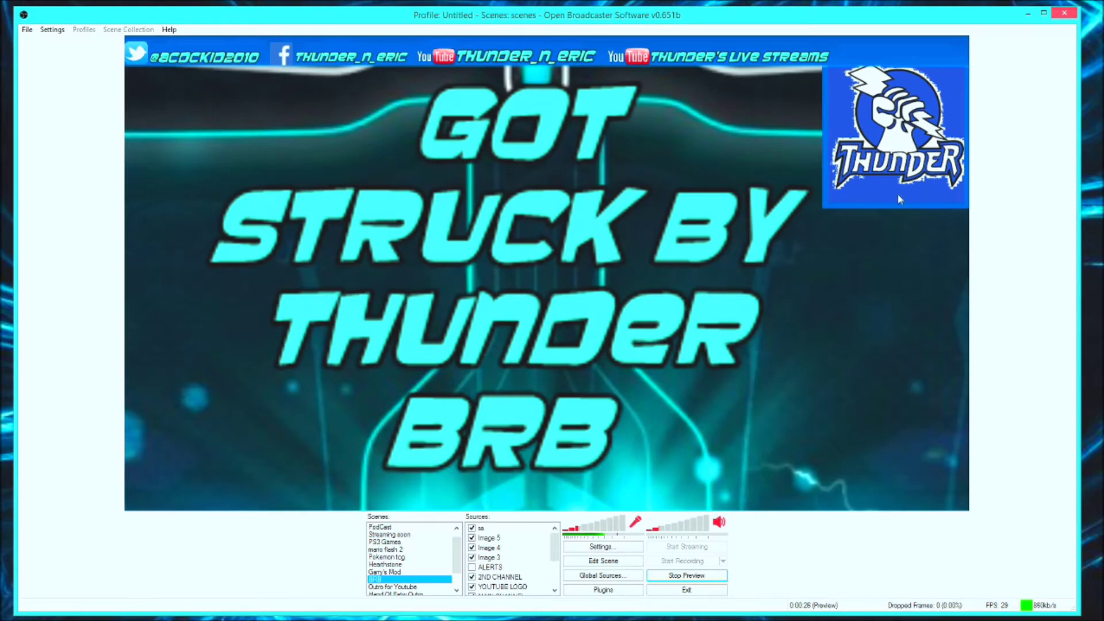
Step: Delete the existing scene named "new" from the scene list
scroll(457, 569, "down", 1)
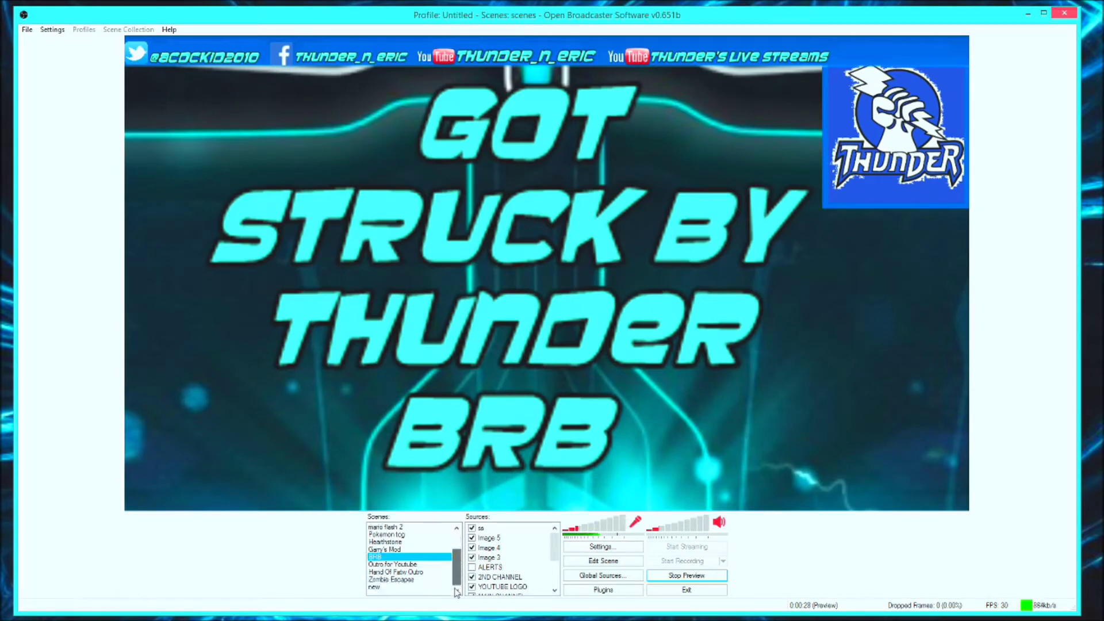
left_click(375, 588)
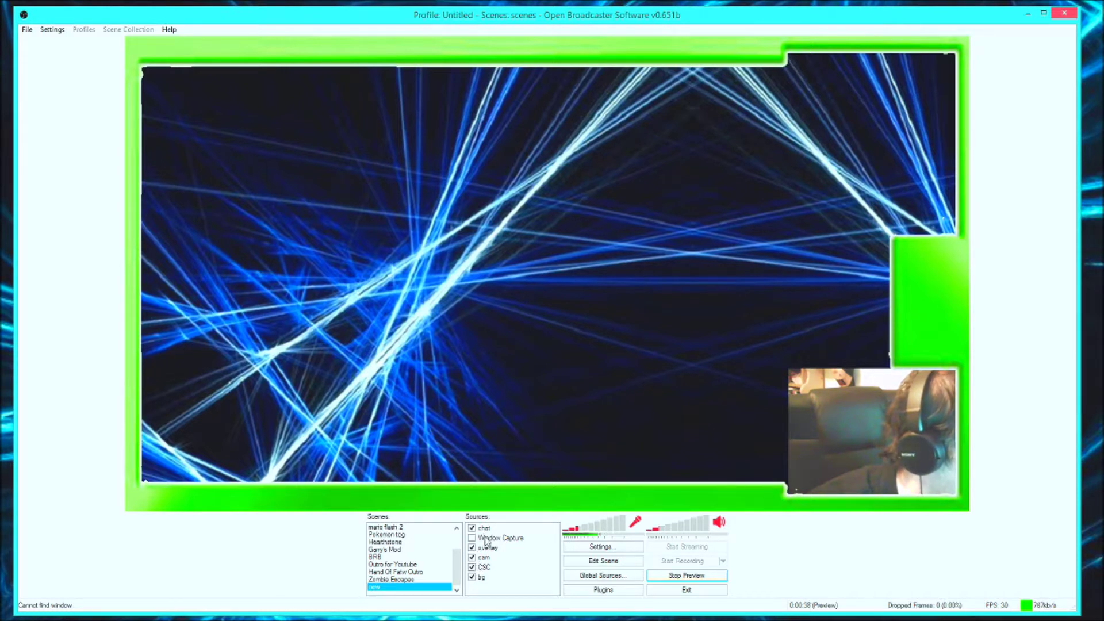
right_click(442, 586)
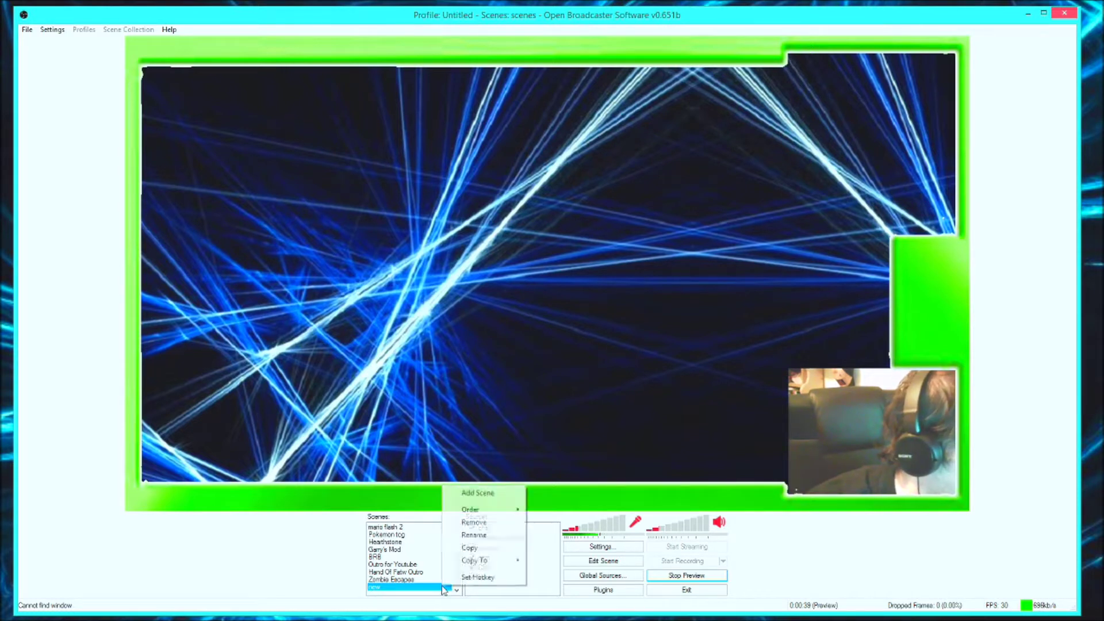
left_click(474, 529)
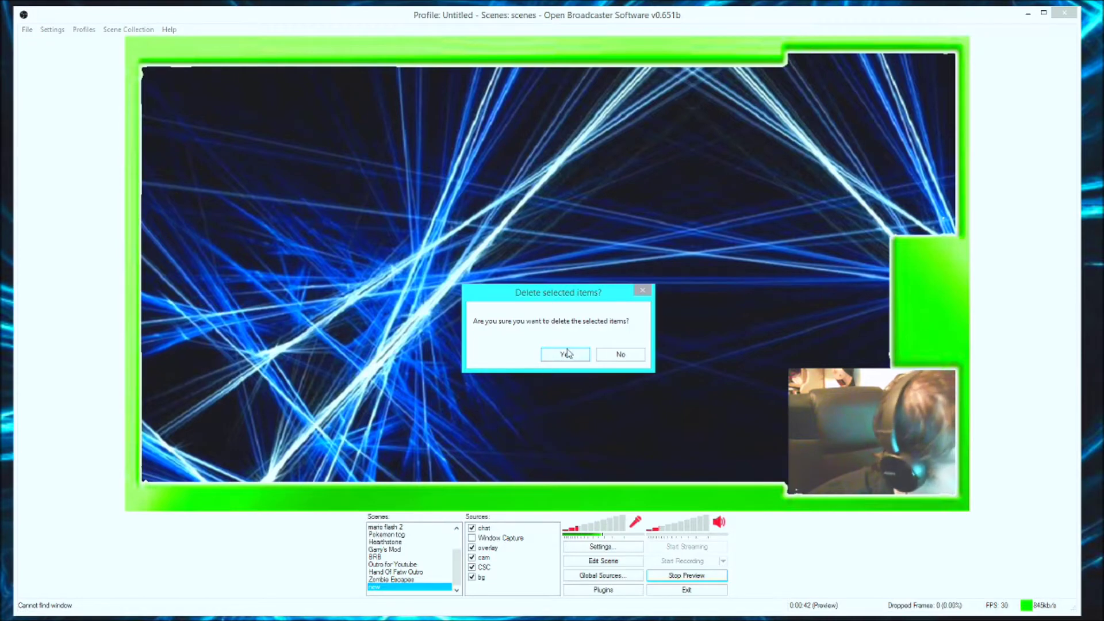
left_click(567, 351)
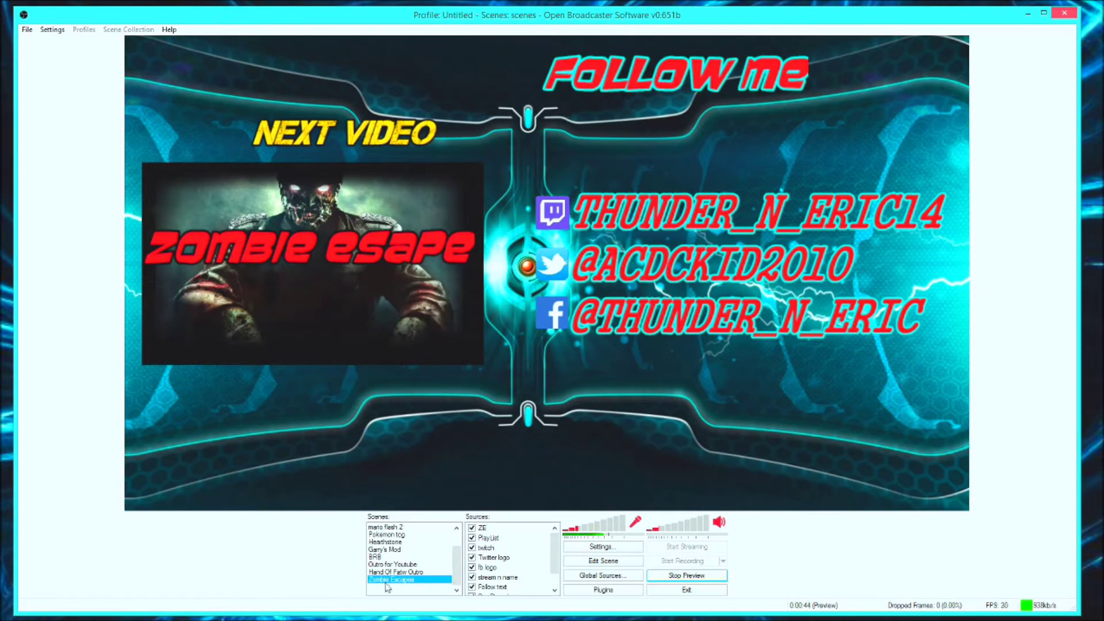
Step: Add a scene named "new" to the scene list
right_click(388, 591)
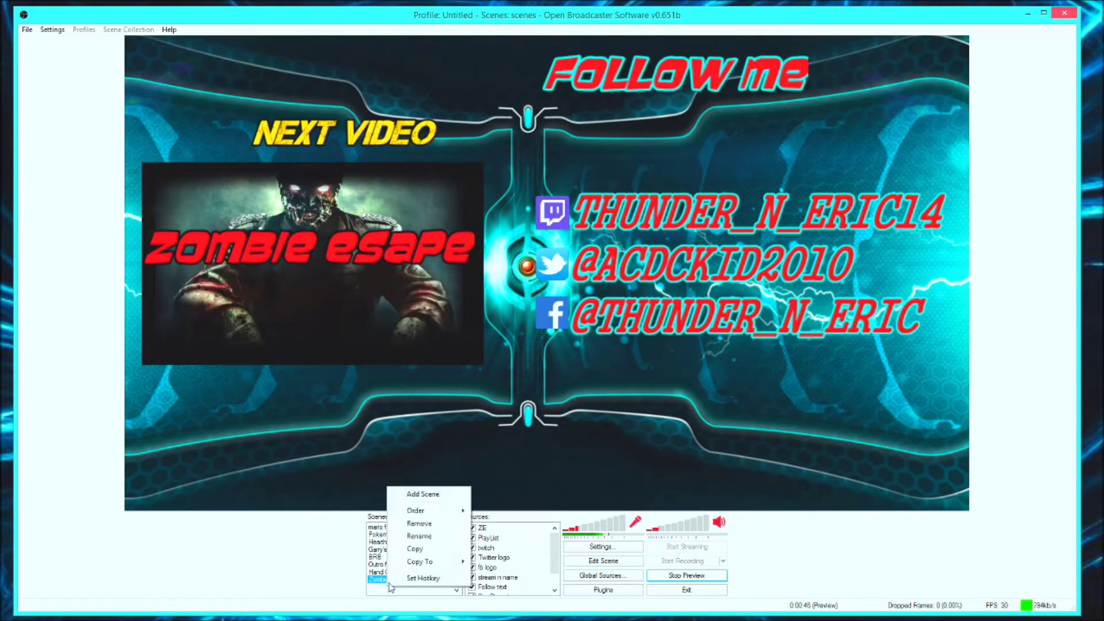
left_click(427, 494)
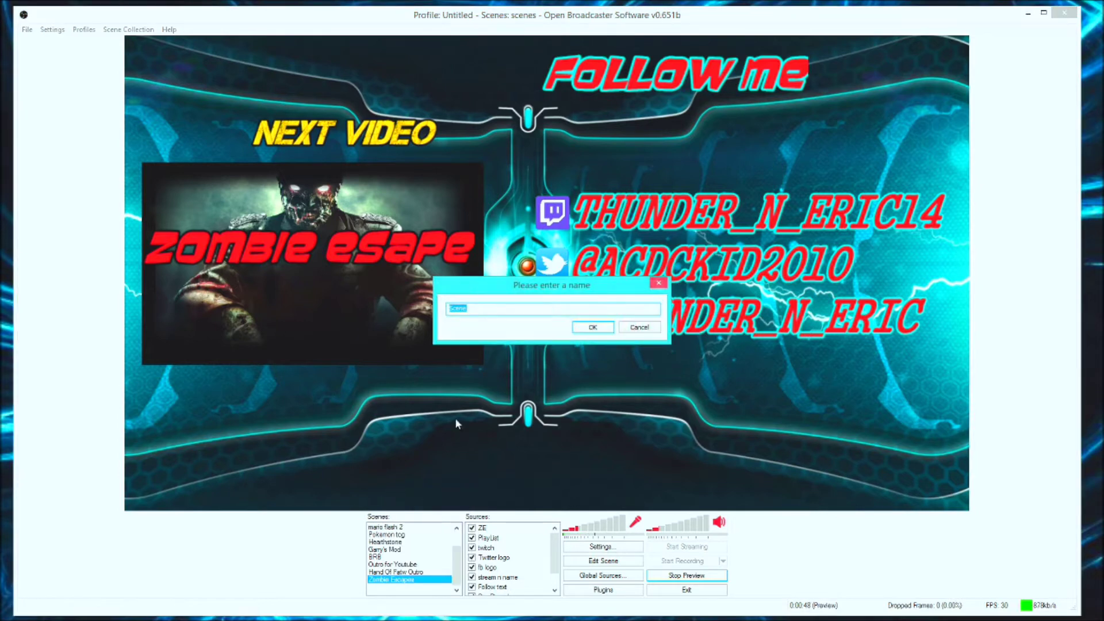
type("new")
key("Return")
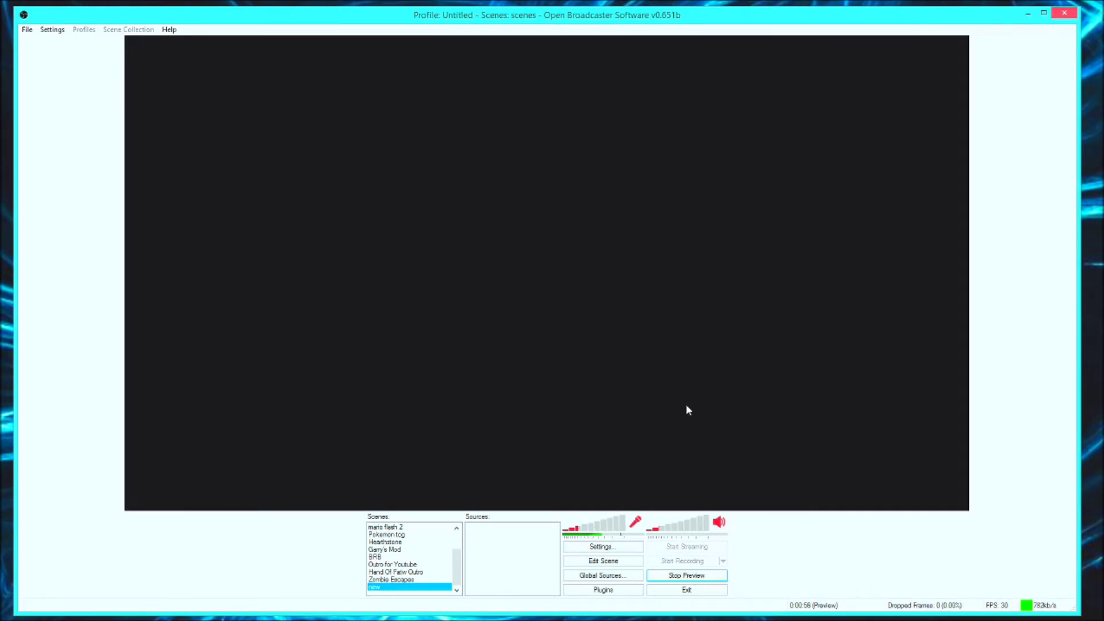
Step: Add an image source named "bg" to the new scene, using thunderbuddy-585x292.jpg from the STREAMING STUFF folder
right_click(480, 536)
mouse_move(505, 540)
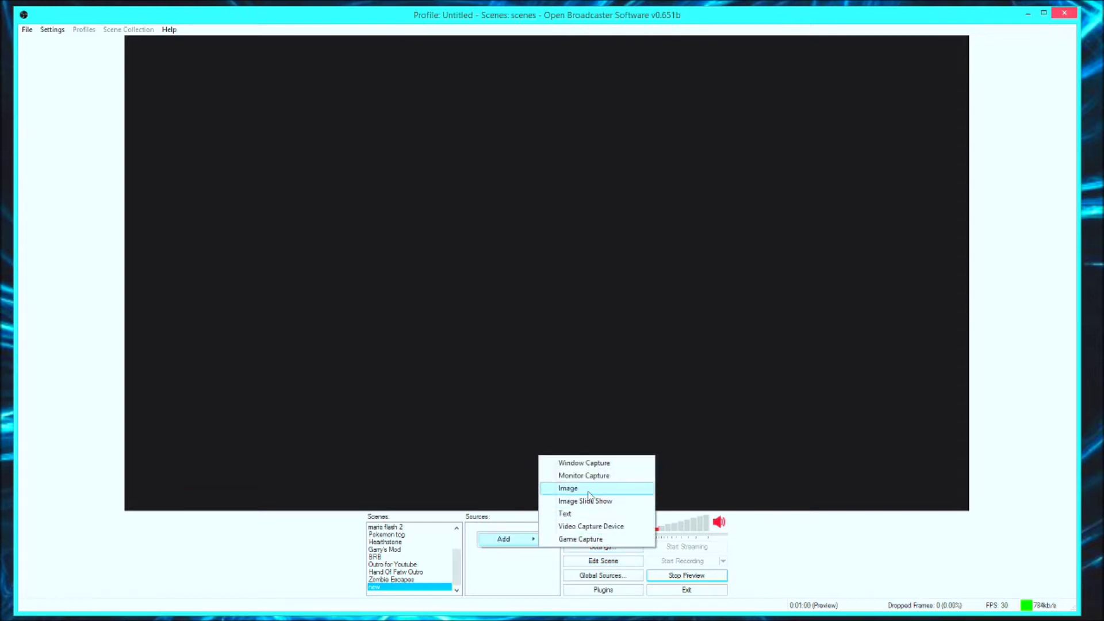
left_click(588, 489)
key("BackSpace")
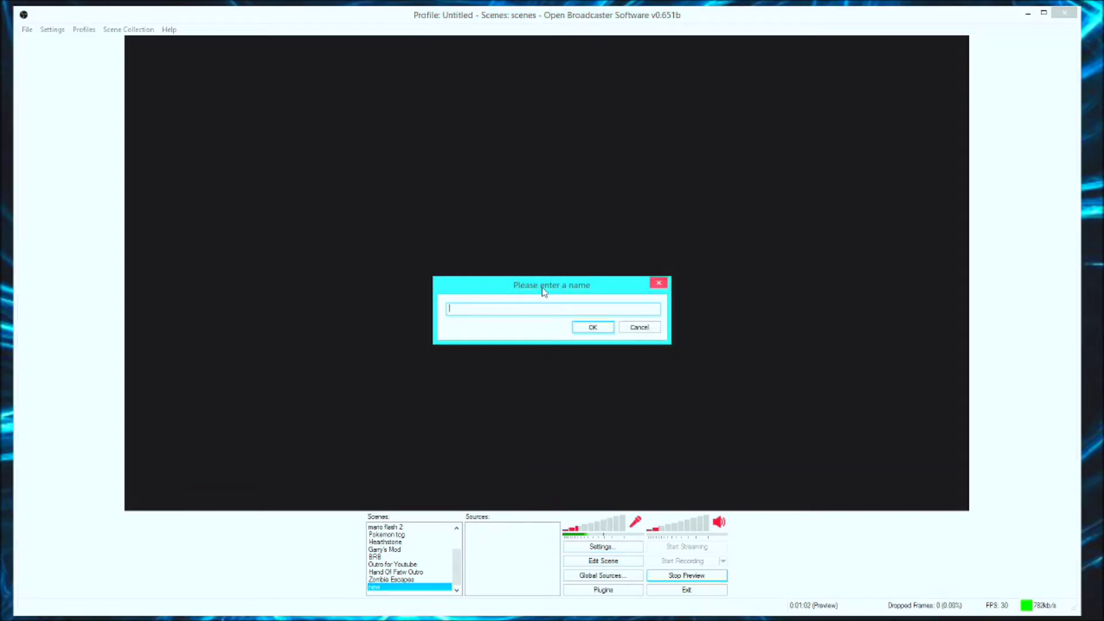
type("bg")
key("Return")
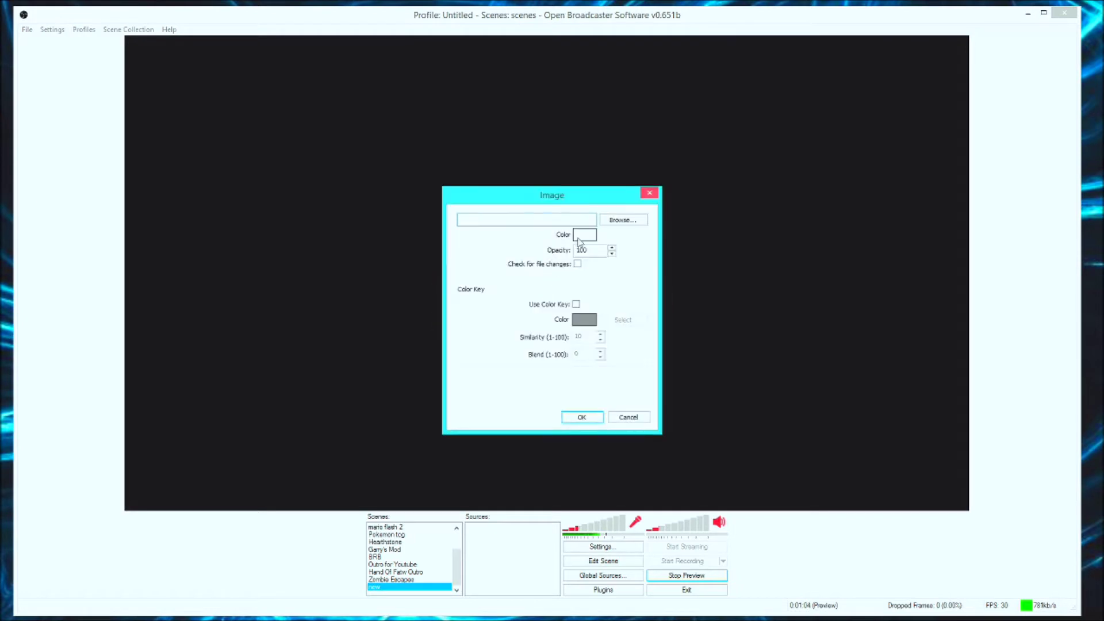
left_click(617, 221)
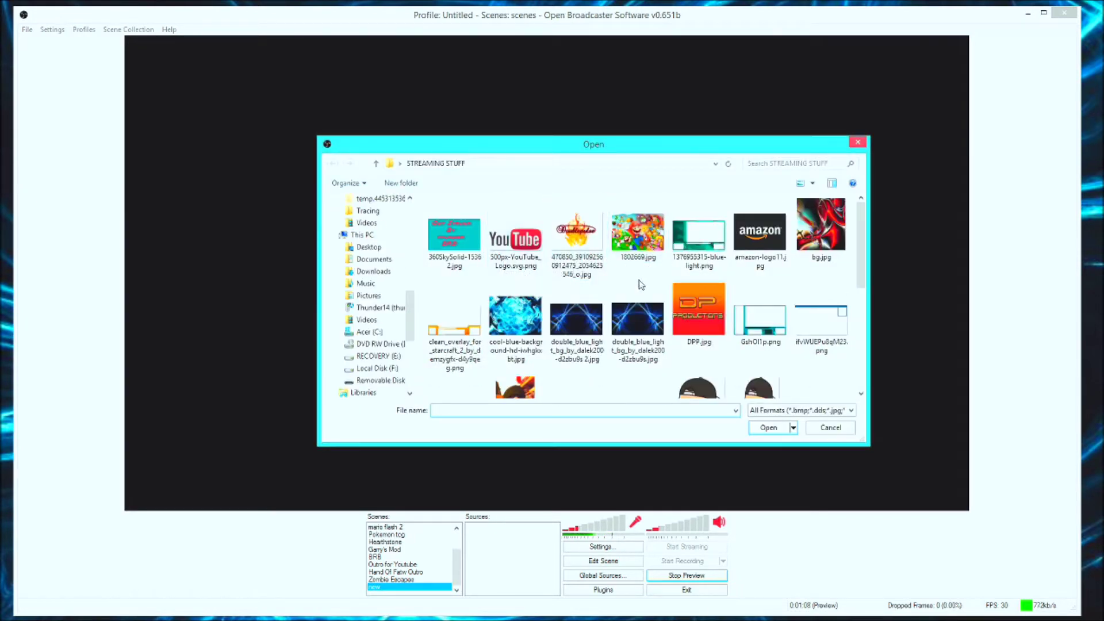
scroll(640, 283, "down", 5)
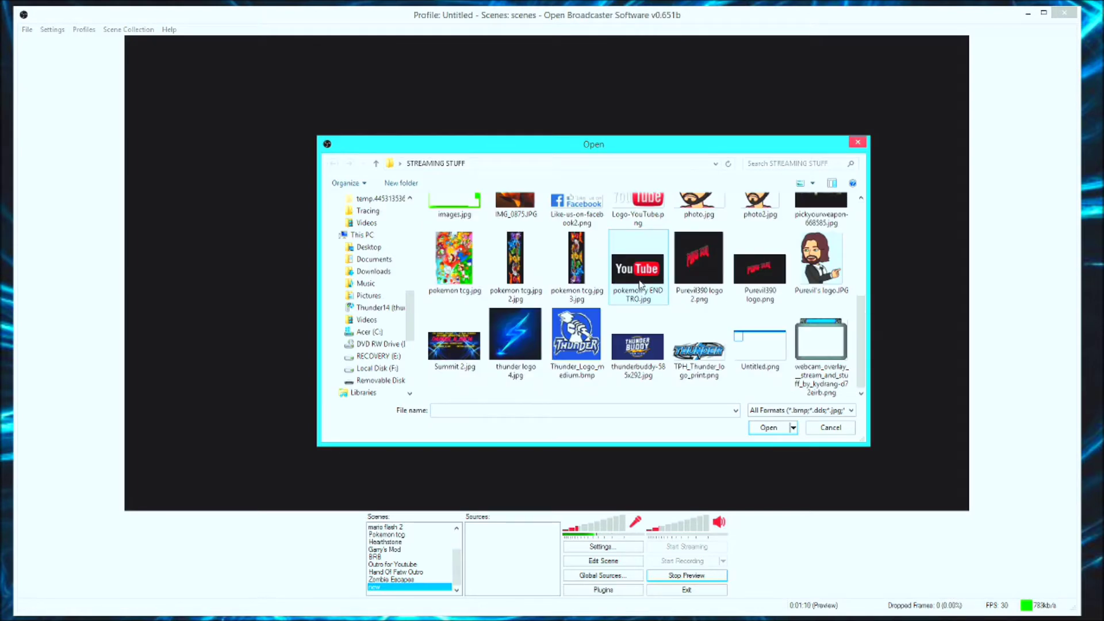
double_click(637, 348)
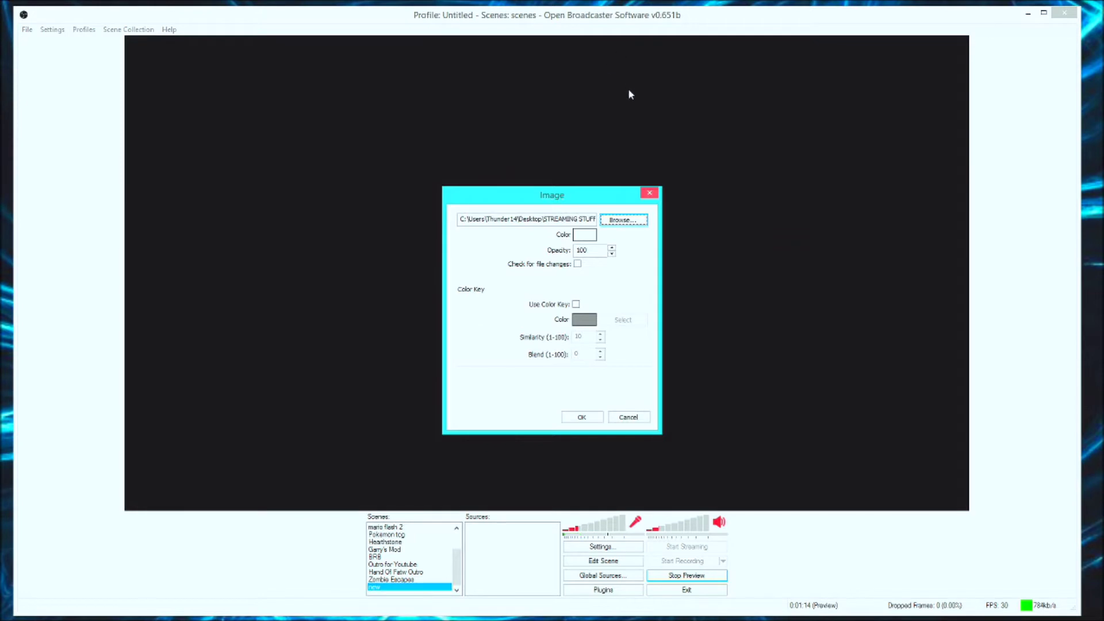
left_click(582, 417)
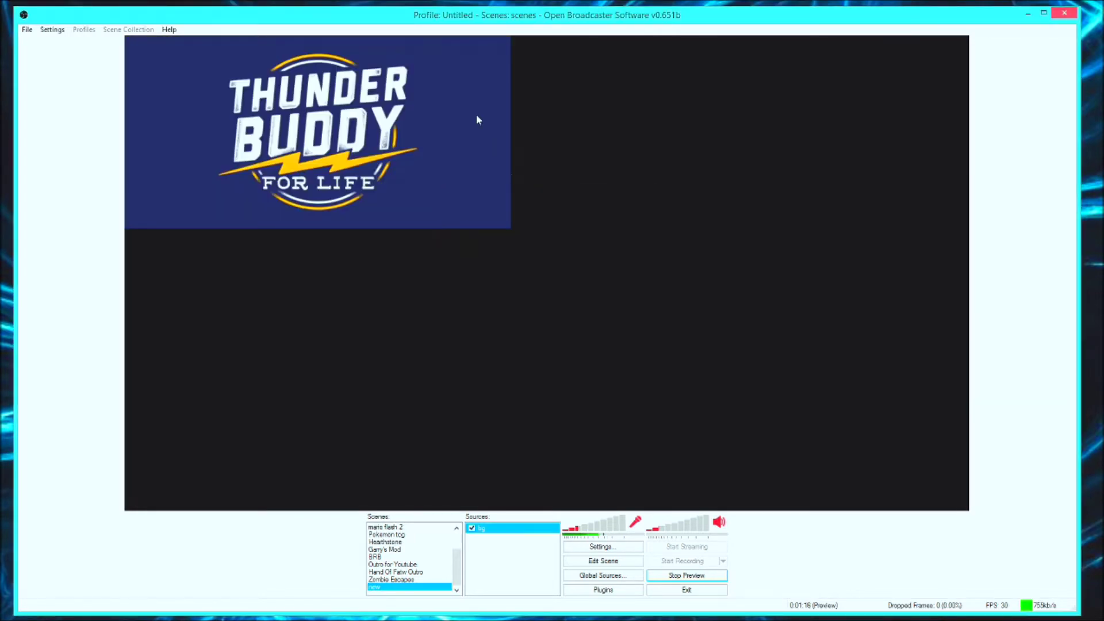
Step: Enable scene editing, then enlarge the bg image and center it so it covers the whole preview canvas
left_click(612, 562)
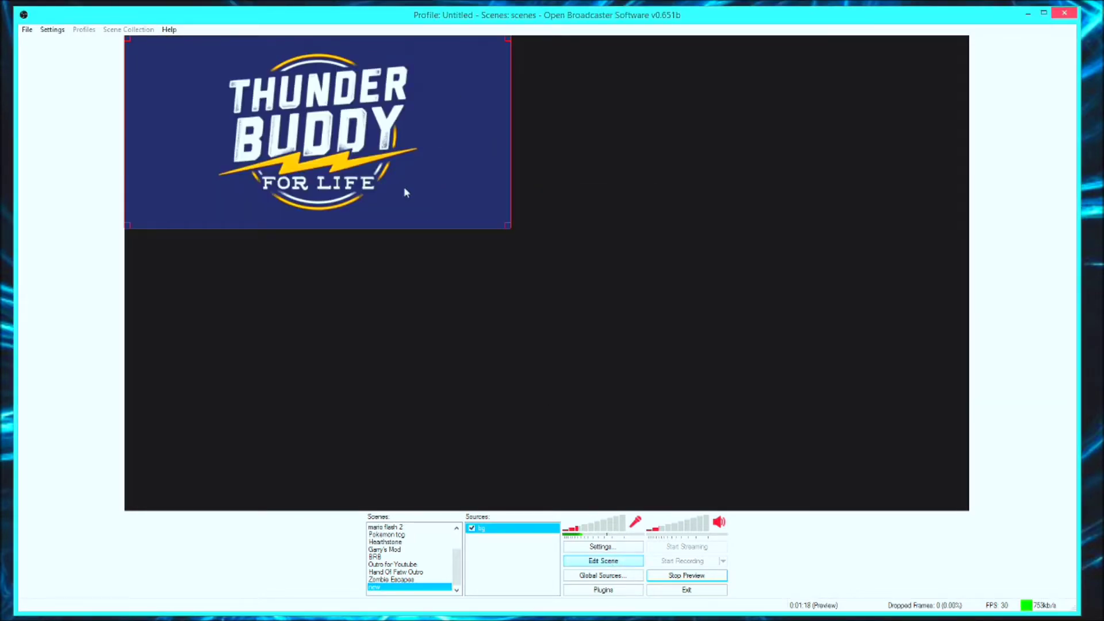
left_click_drag(508, 229, 844, 540)
left_click_drag(776, 415, 692, 402)
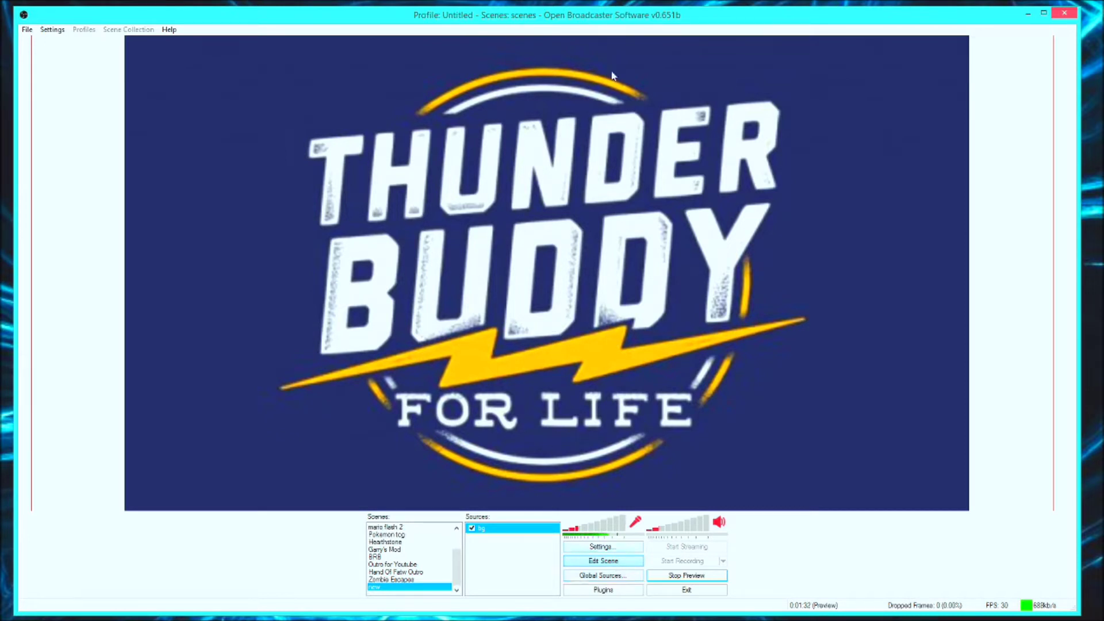
Step: Add an image source named "overlay" using the file clean_overlay_for_starcraft_2_by_demzygfx-d4y9qeg.png
right_click(492, 540)
mouse_move(519, 547)
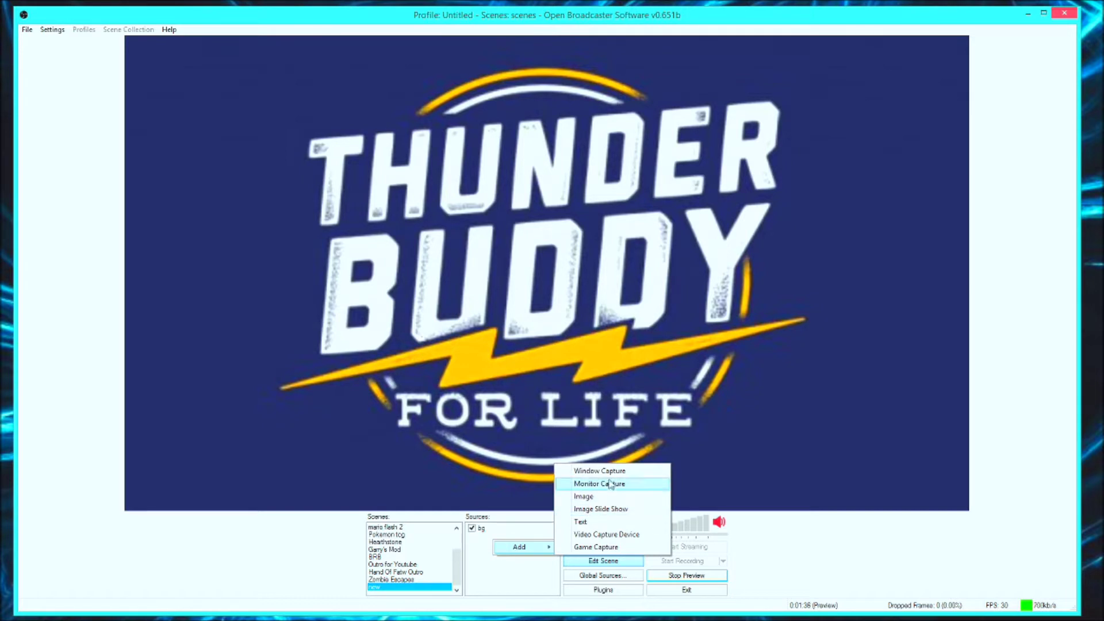
left_click(586, 497)
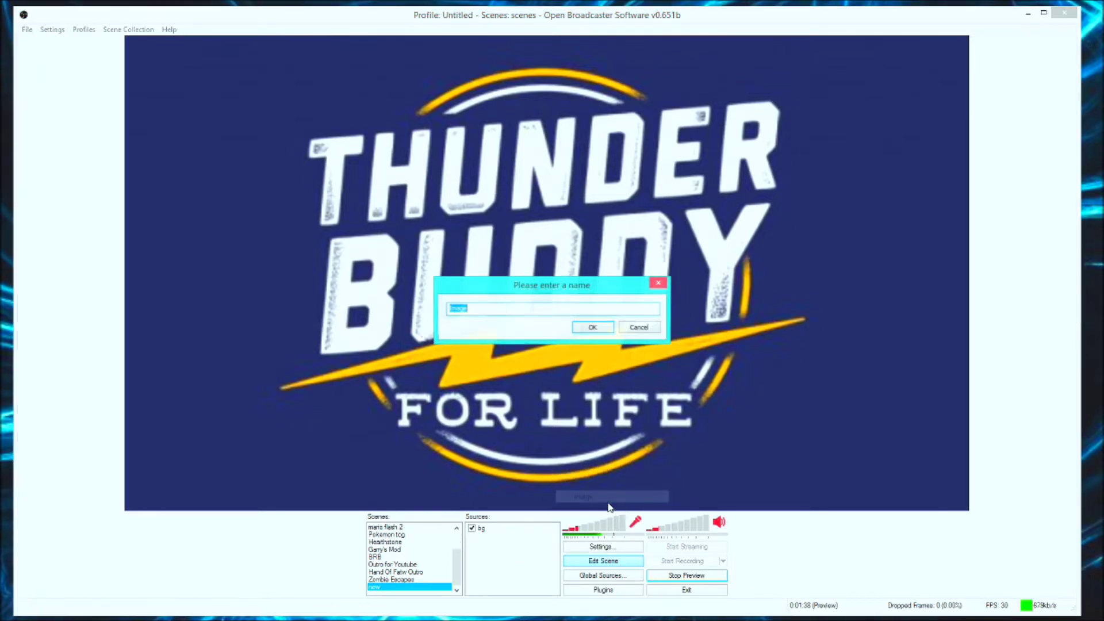
key("BackSpace")
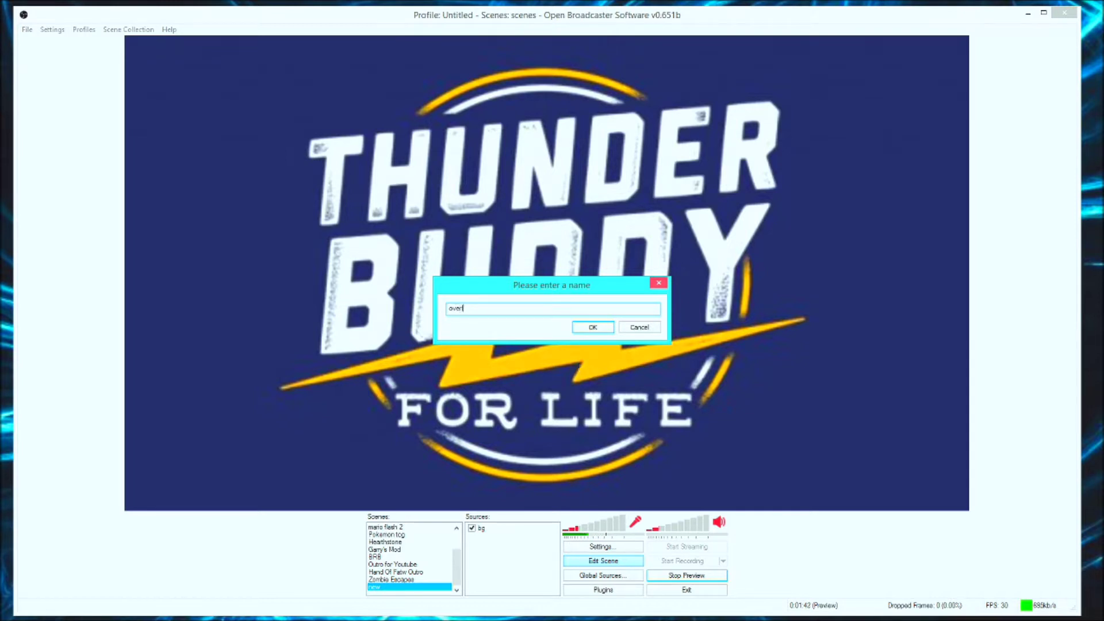
key("Return")
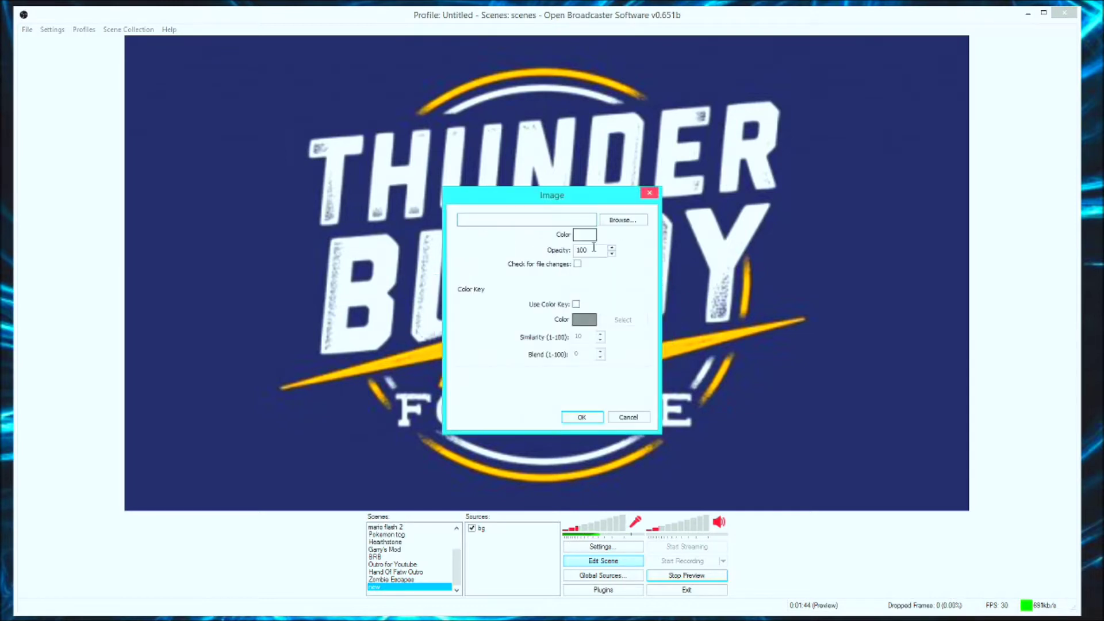
left_click(624, 219)
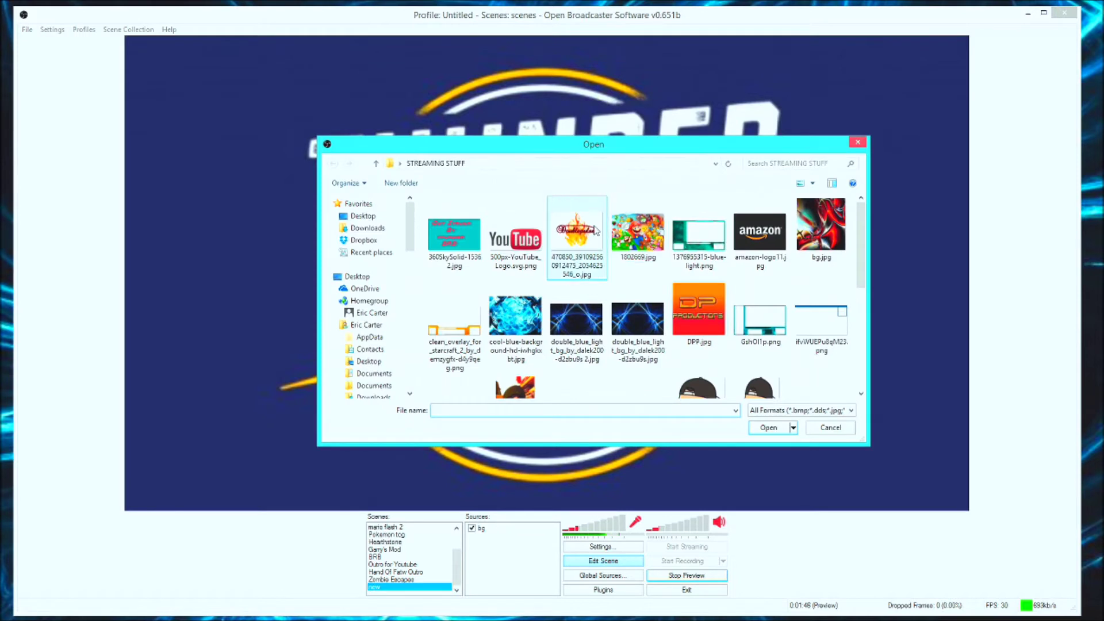
left_click(472, 342)
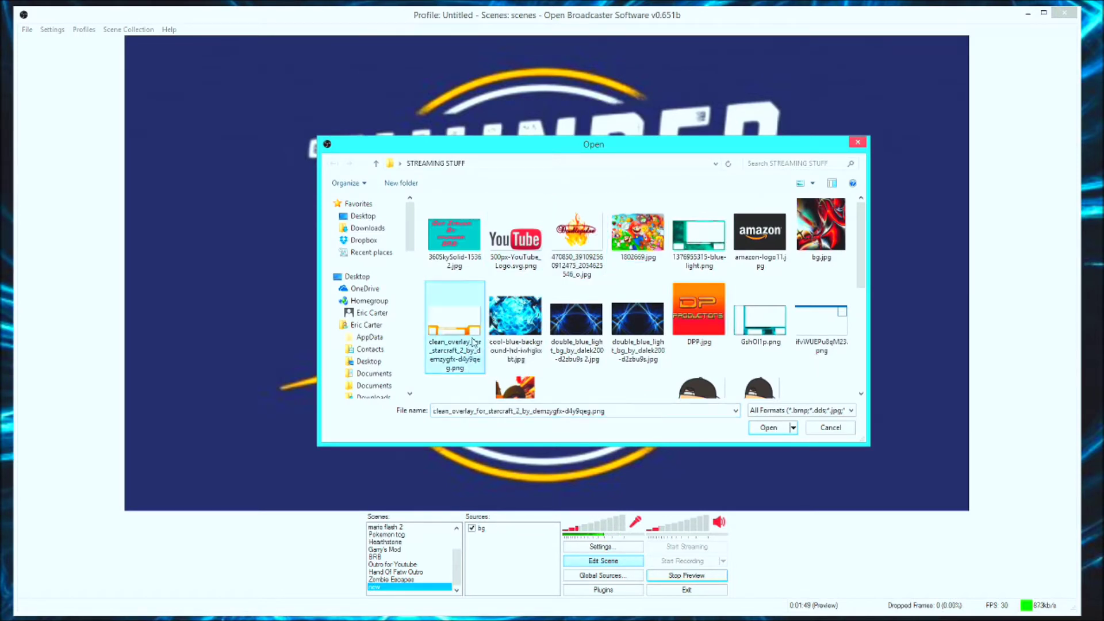
left_click(767, 428)
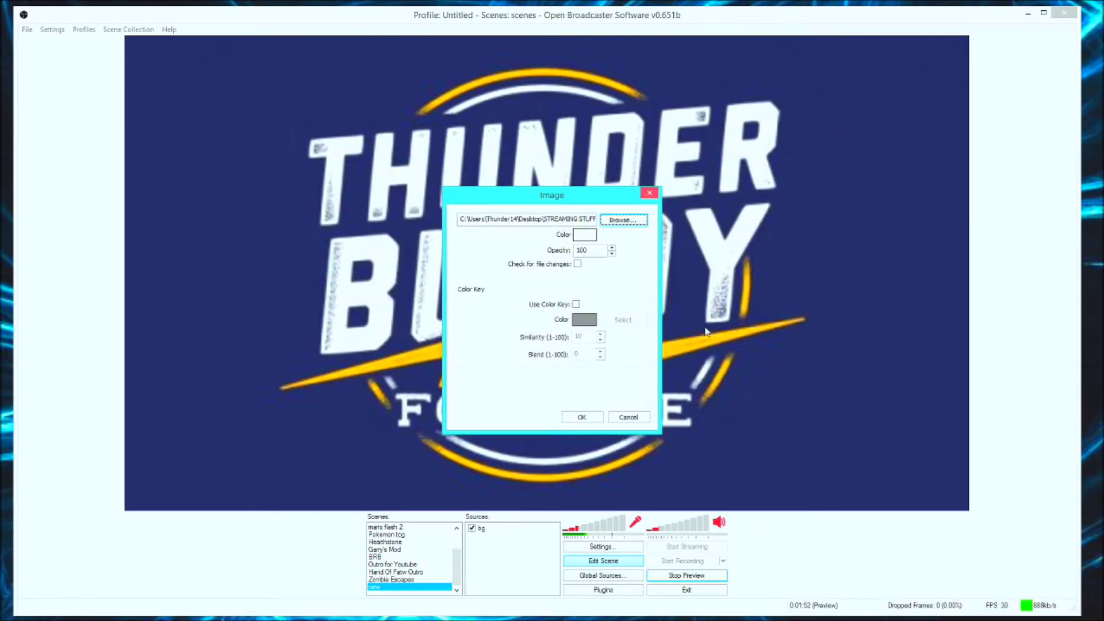
left_click(593, 418)
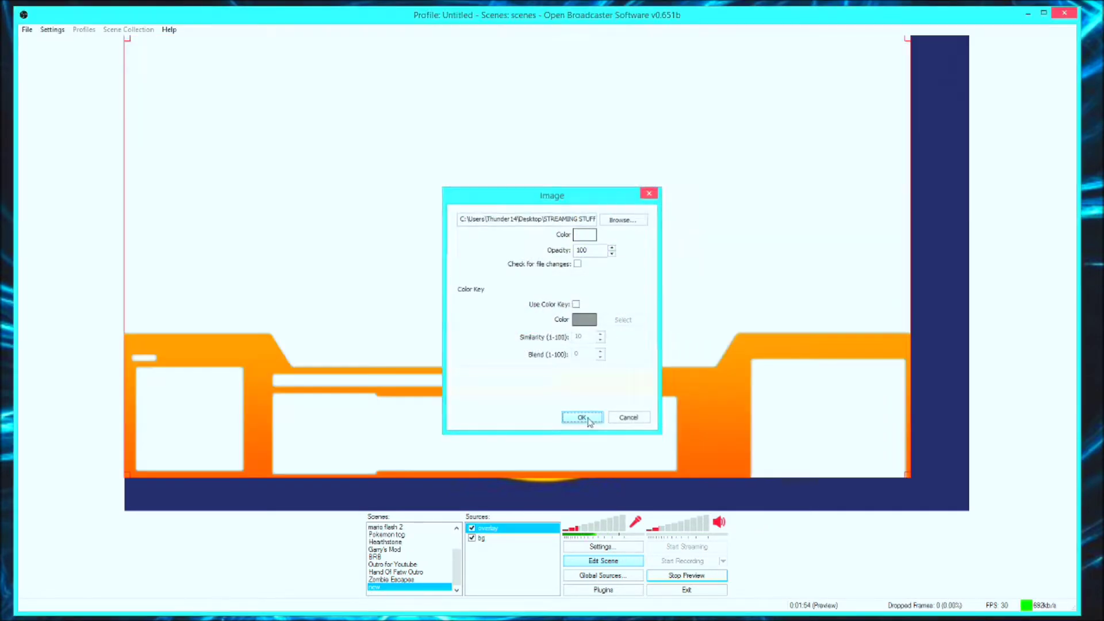
Step: Enlarge the overlay image from its lower corner until it fills the whole preview canvas
left_click_drag(751, 270, 810, 303)
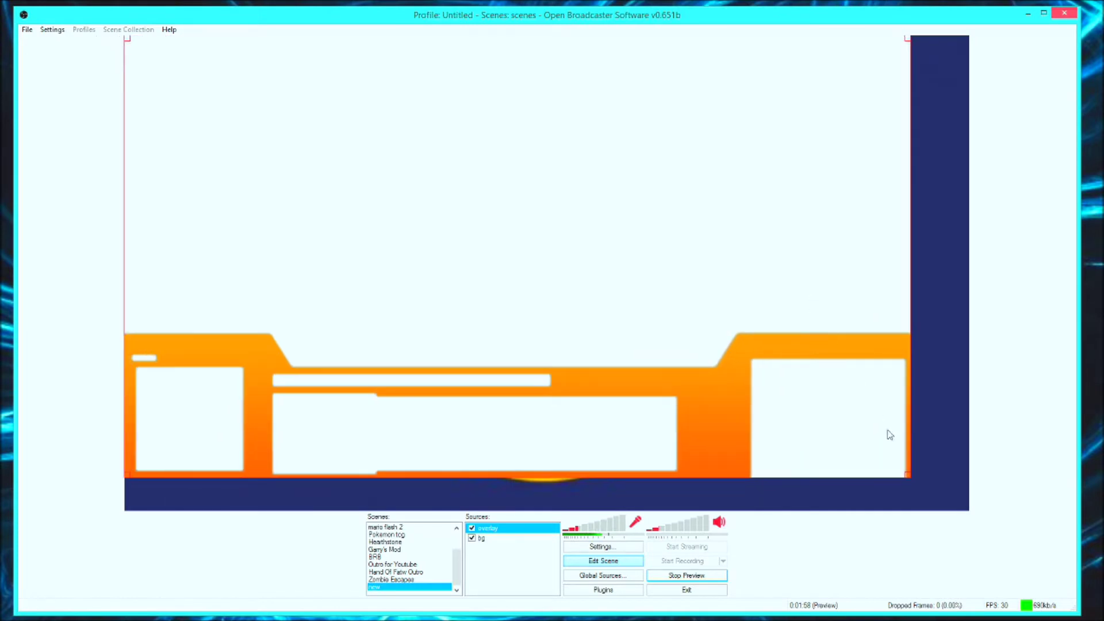
left_click_drag(906, 476, 969, 510)
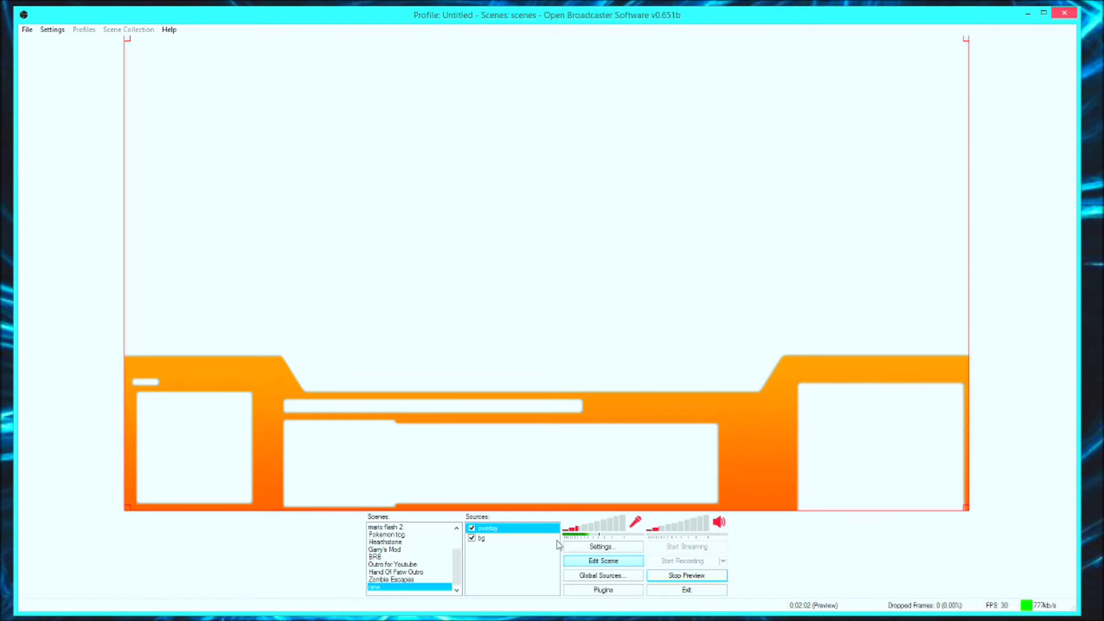
Step: Enable the color key in the overlay image's properties with white as the key color
right_click(481, 532)
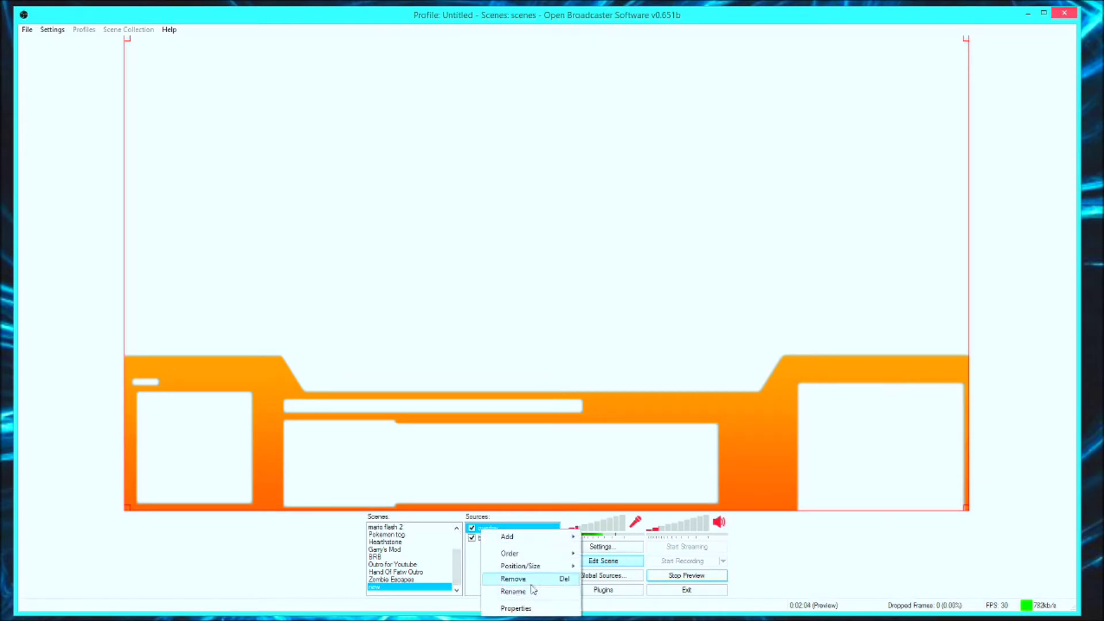
left_click(525, 608)
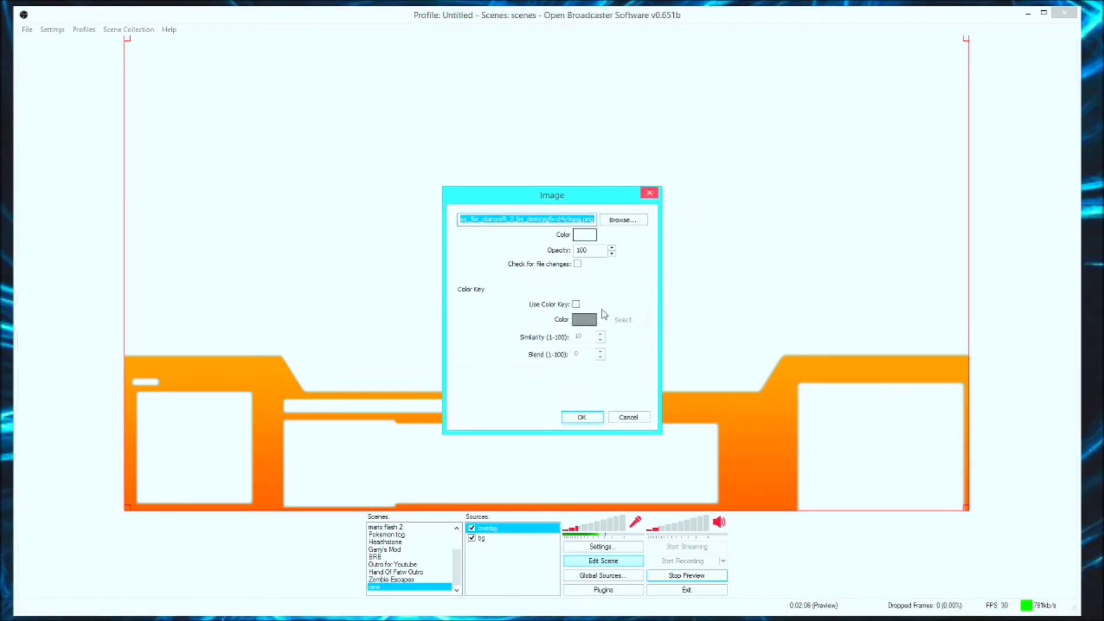
left_click(576, 304)
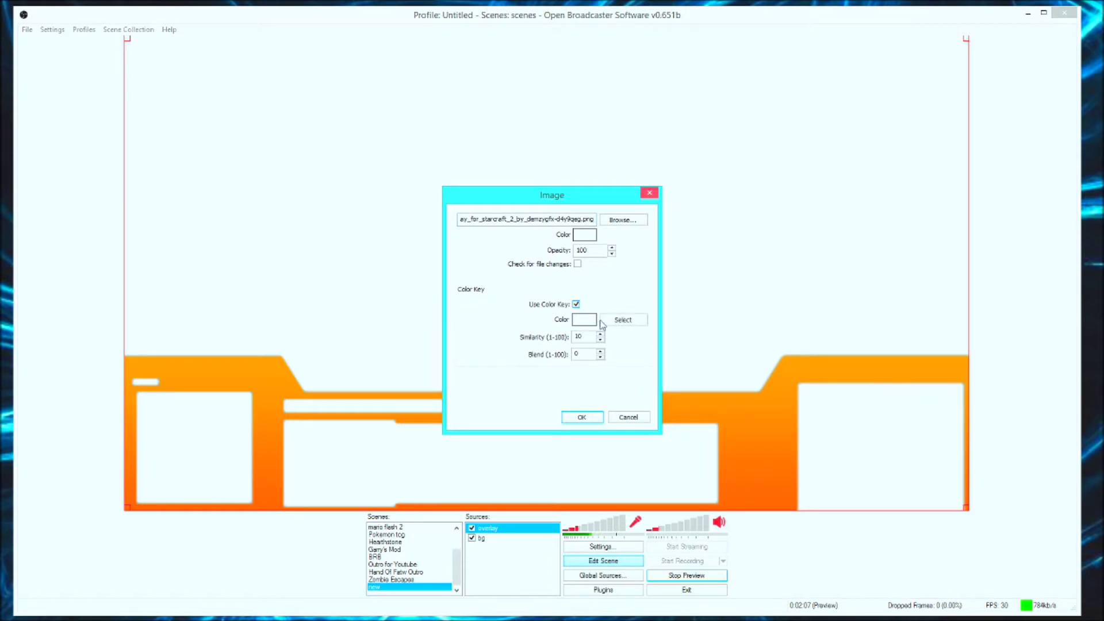
left_click(582, 417)
mouse_move(656, 406)
left_mouse_down()
mouse_move(673, 126)
mouse_move(667, 362)
mouse_move(647, 402)
mouse_move(657, 409)
left_mouse_up()
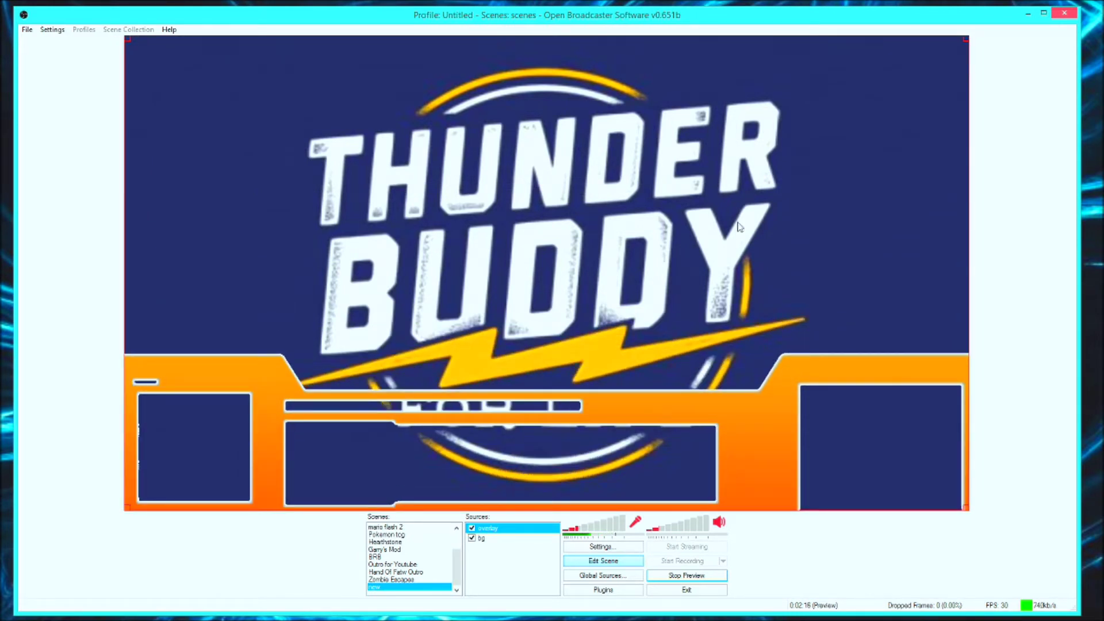
Step: Turn the overlay source's visibility off and on again, and hide the bg source
left_click(472, 529)
left_click(472, 528)
left_click(471, 538)
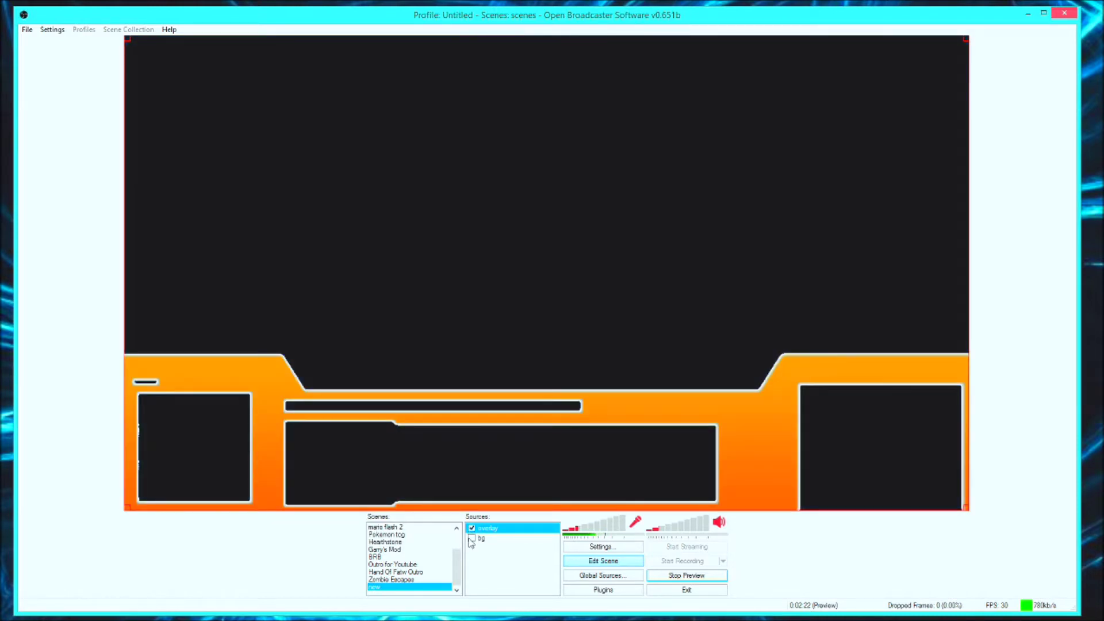
Step: Make the bg source visible again behind the overlay
left_click(471, 538)
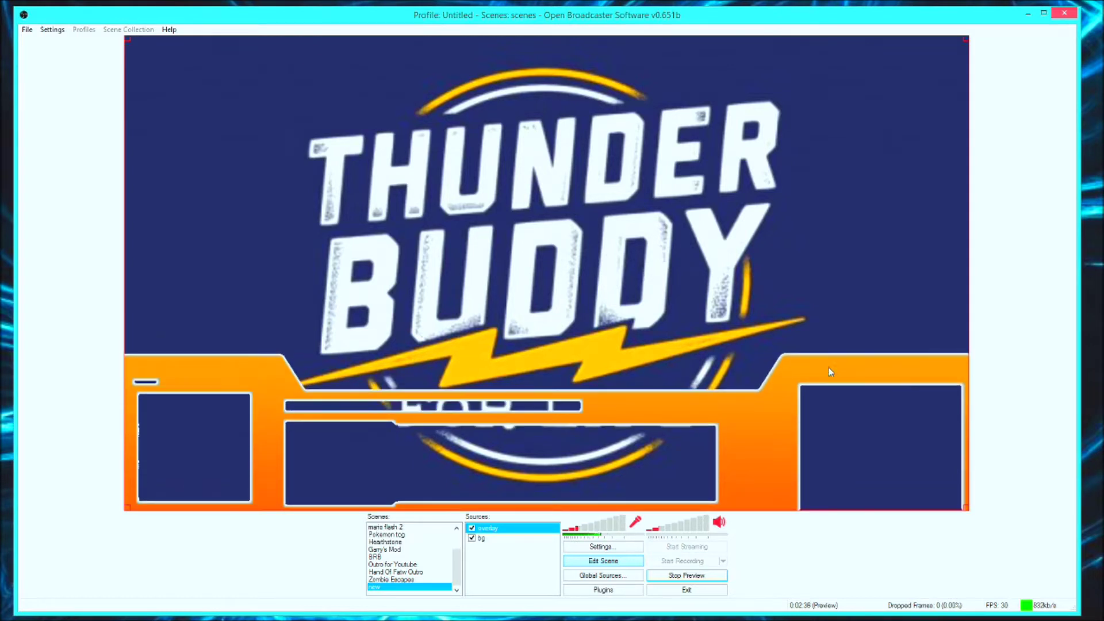
right_click(489, 549)
left_click(480, 312)
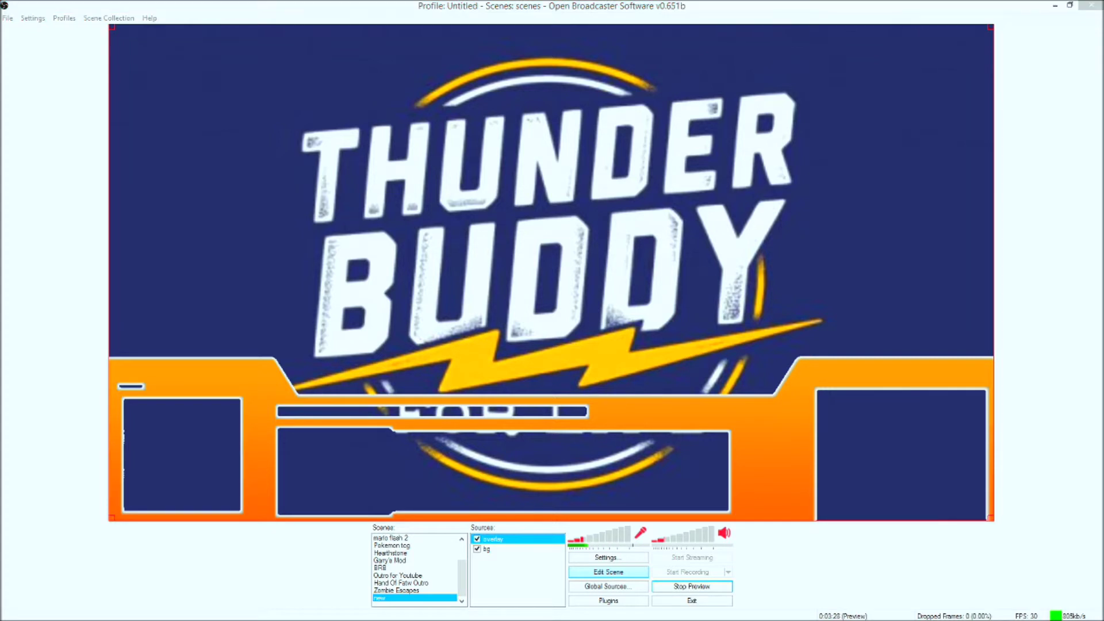
Step: Bring up the Counter-Strike Source game window and add a window capture source named "CSS" to the scene
key("alt+Tab")
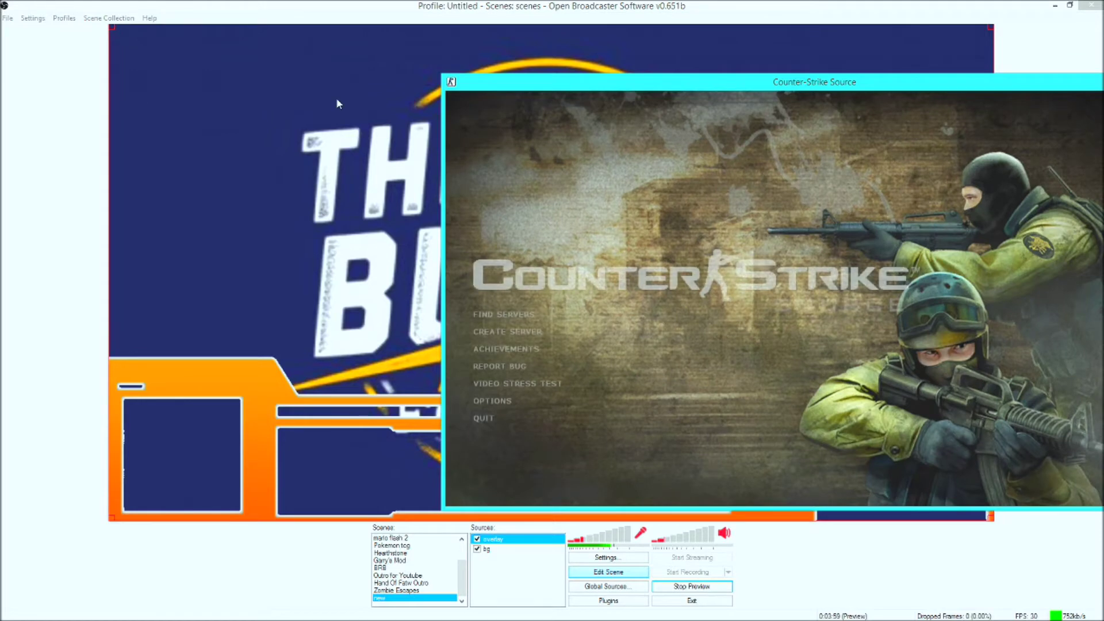
left_click_drag(644, 73, 422, 86)
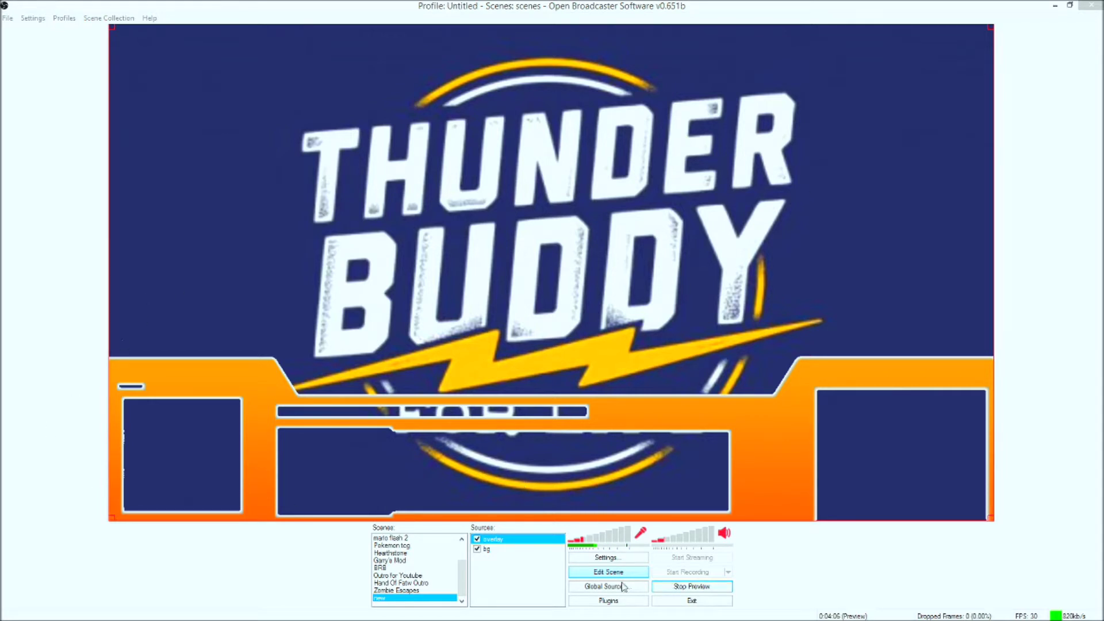
right_click(511, 571)
mouse_move(546, 578)
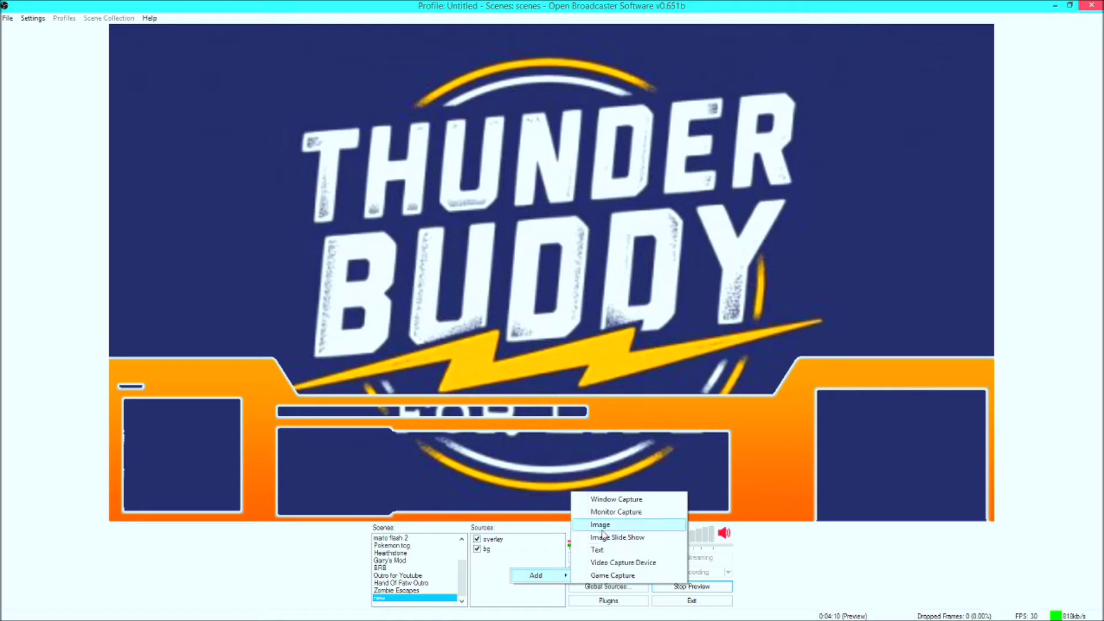
left_click(617, 511)
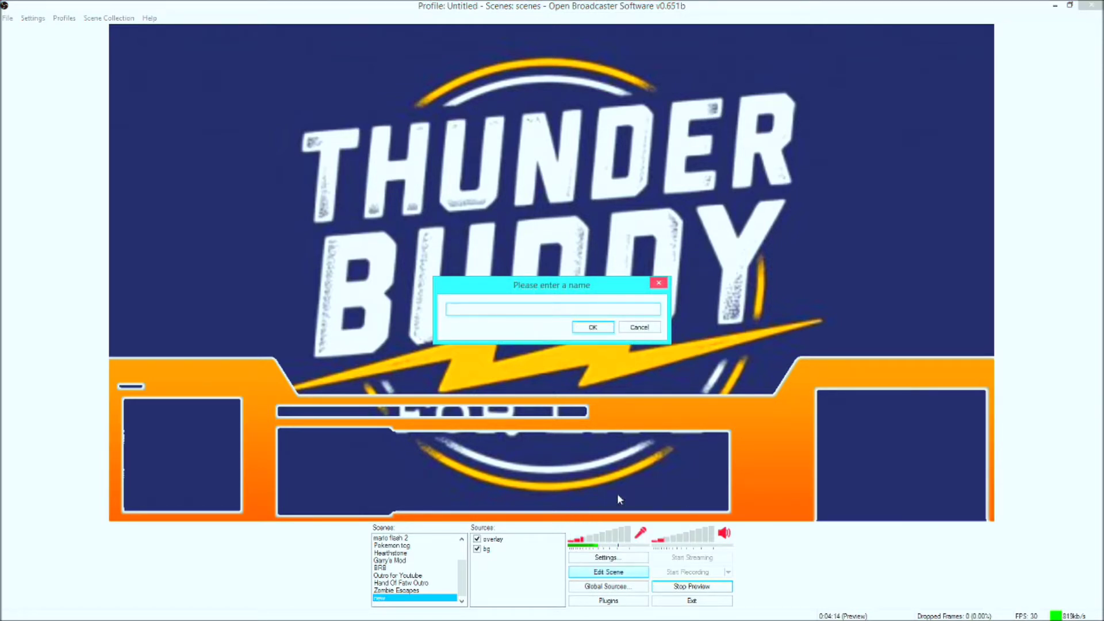
type("css")
key("Return")
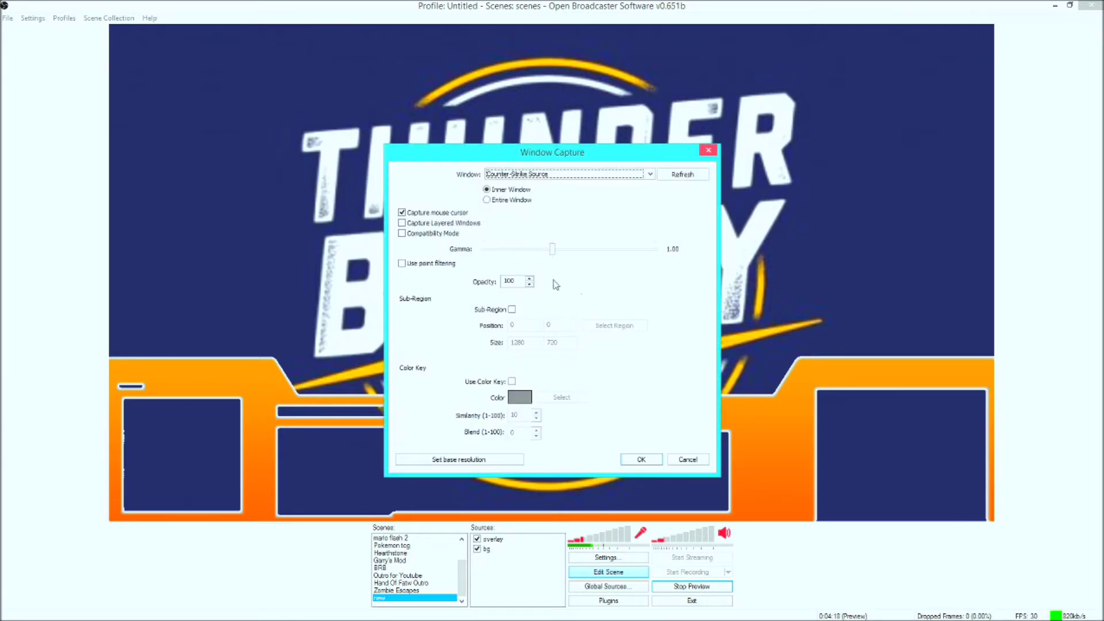
Step: Capture the Counter-Strike Source inner window with a sub-region at position 0, 0 and size 1276 x 720
left_click(512, 310)
left_click(600, 327)
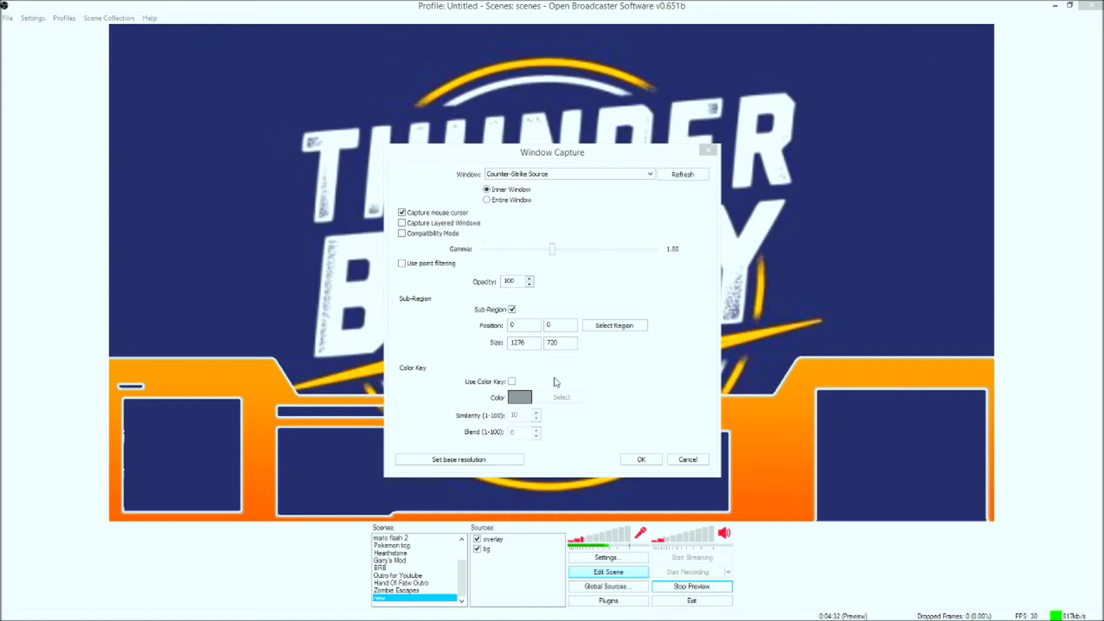
left_click(654, 459)
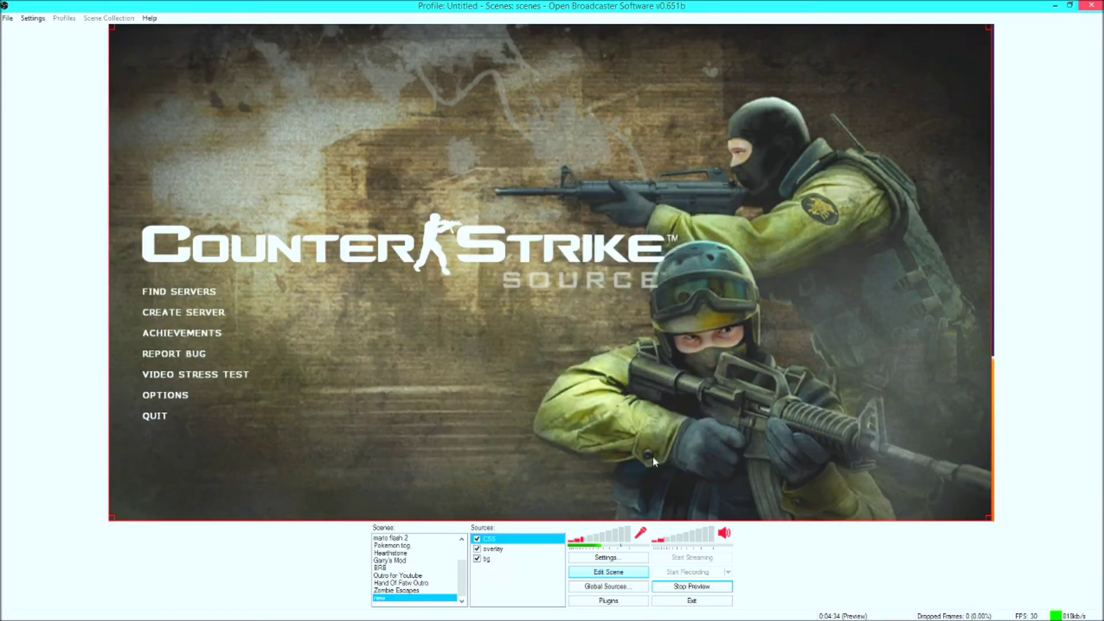
Step: Move the CSS source down one place in the order so it sits between overlay and bg
right_click(493, 540)
mouse_move(522, 478)
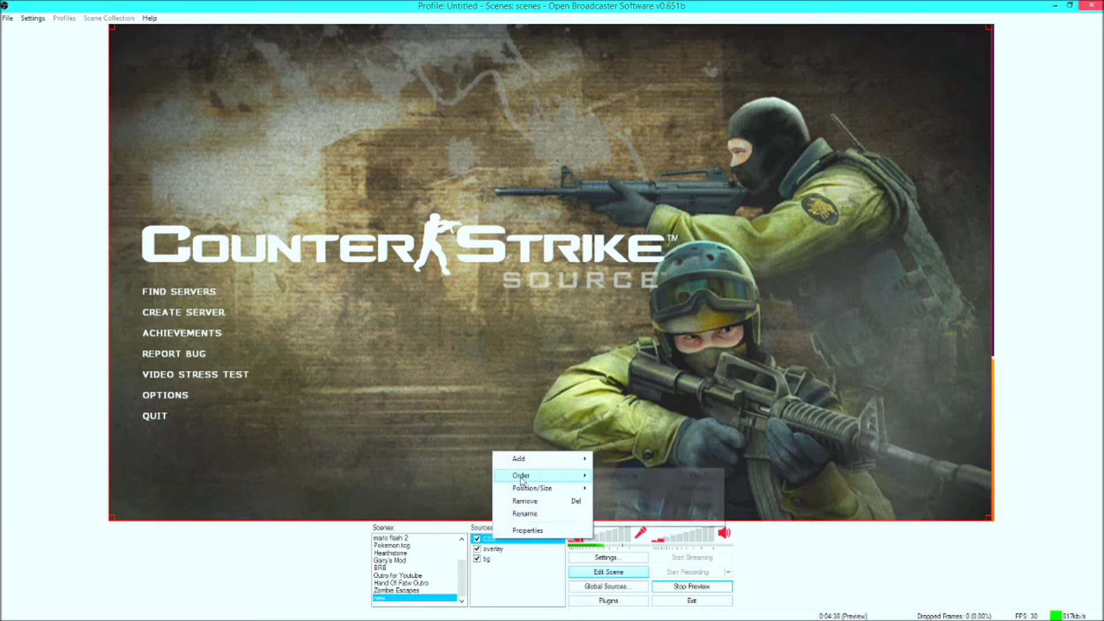
left_click(643, 490)
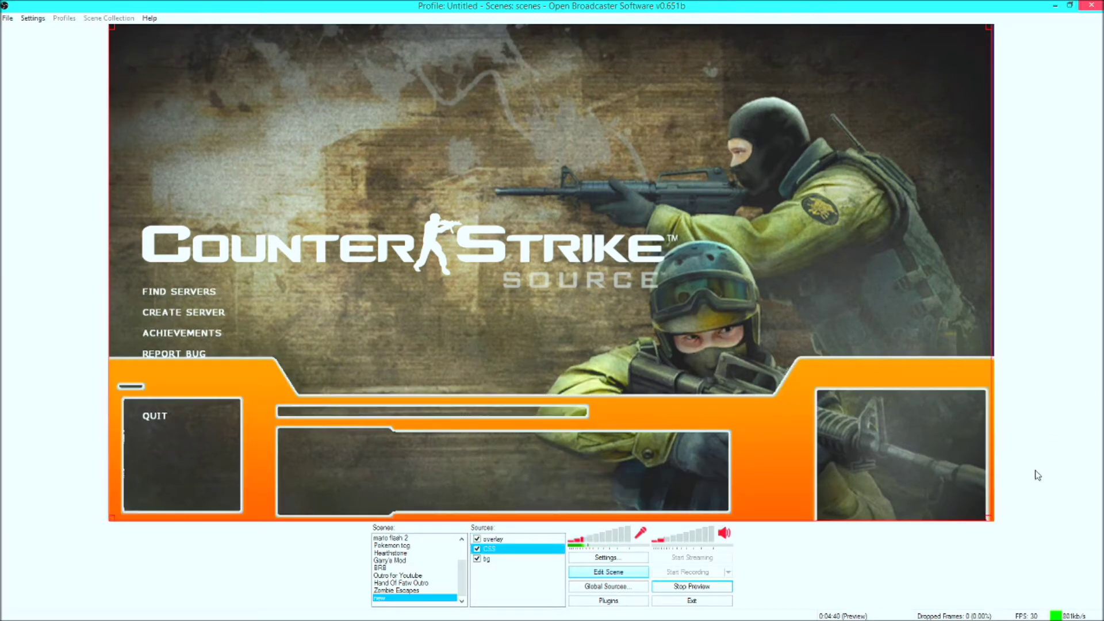
Step: Shrink the CSS capture, stretch it back across the canvas width and shift it up behind the overlay frame
left_click_drag(989, 517, 768, 248)
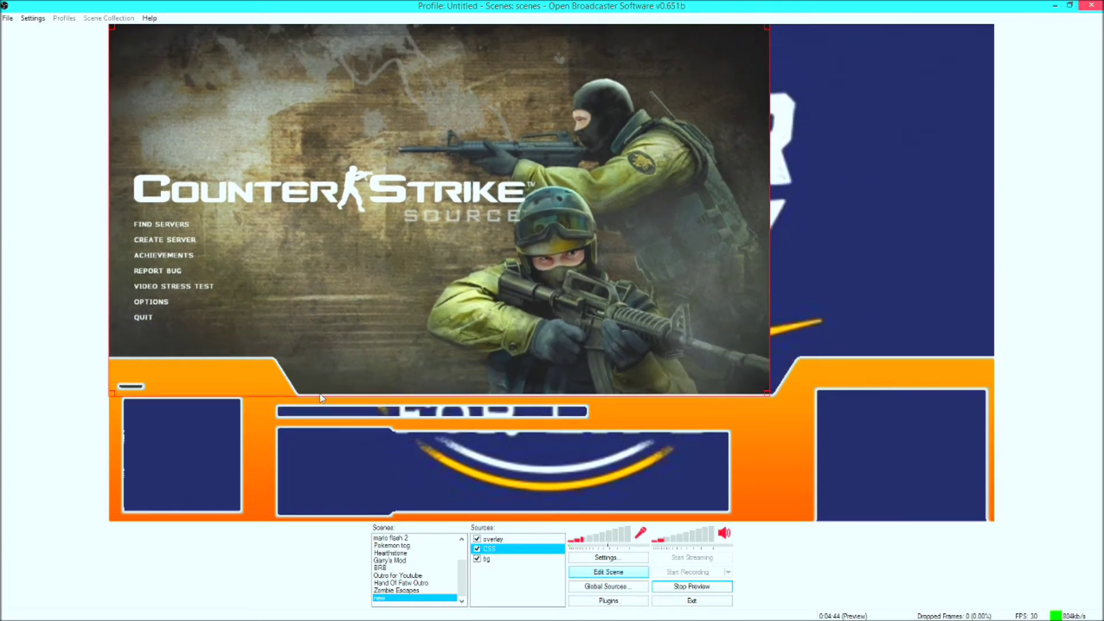
left_click_drag(776, 211, 1004, 178)
left_click_drag(744, 252, 735, 120)
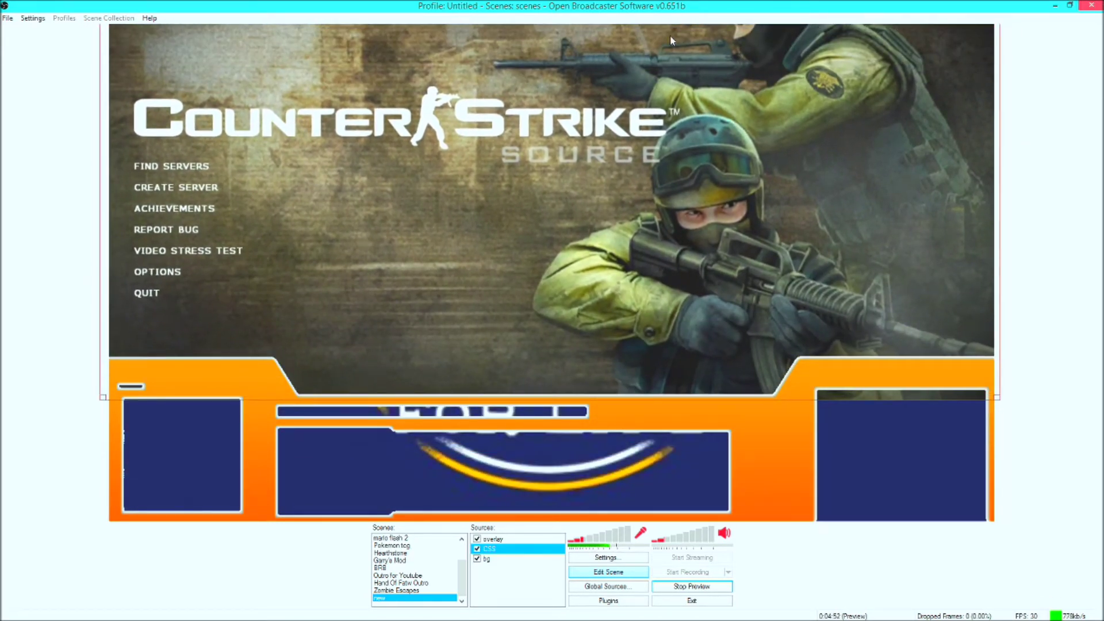
Step: Reduce the CSS capture to about three quarters of the canvas width, with its lower edge along the overlay frame
left_click_drag(480, 128, 302, 298)
left_click_drag(261, 350, 171, 358)
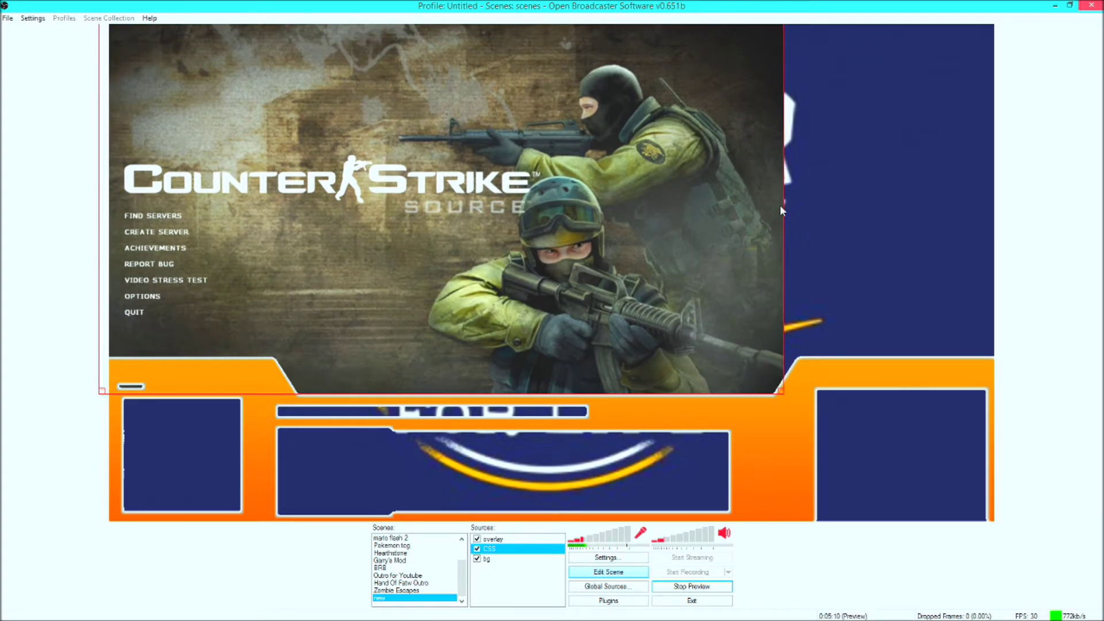
mouse_move(784, 211)
left_mouse_down()
mouse_move(879, 197)
mouse_move(785, 192)
left_mouse_up()
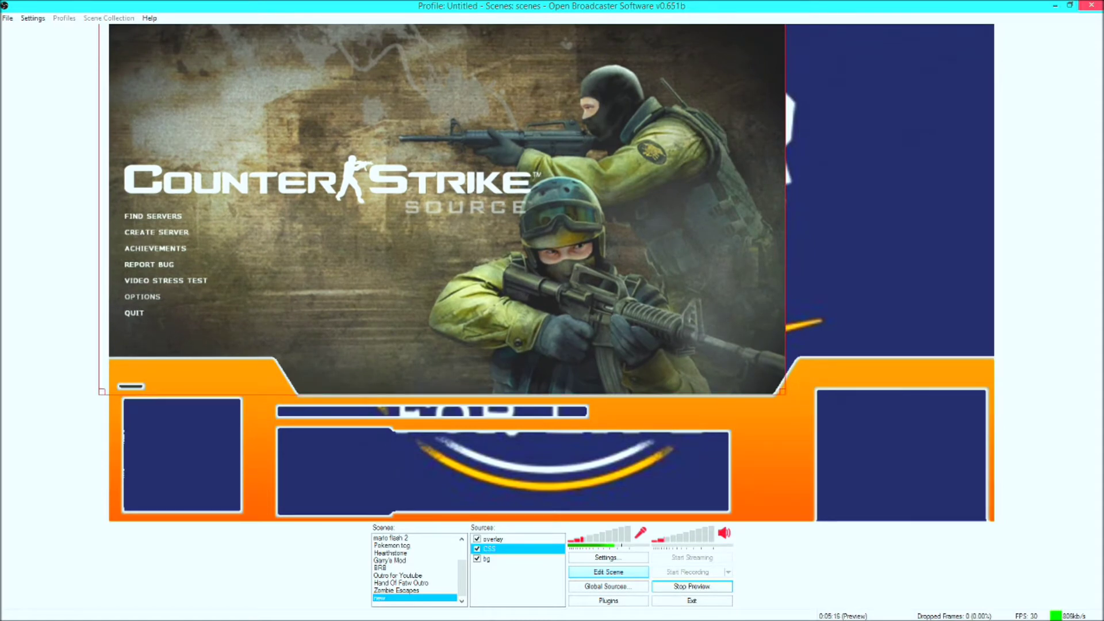
Step: Set the game's video resolution to 1366 x 768 and apply it
left_click(142, 296)
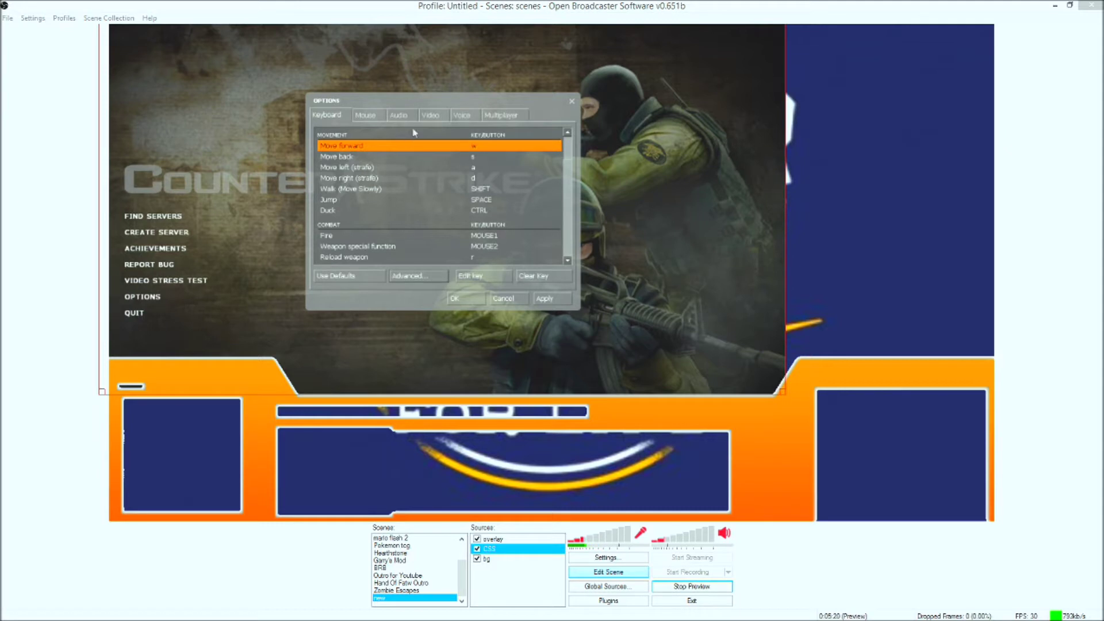
left_click(442, 115)
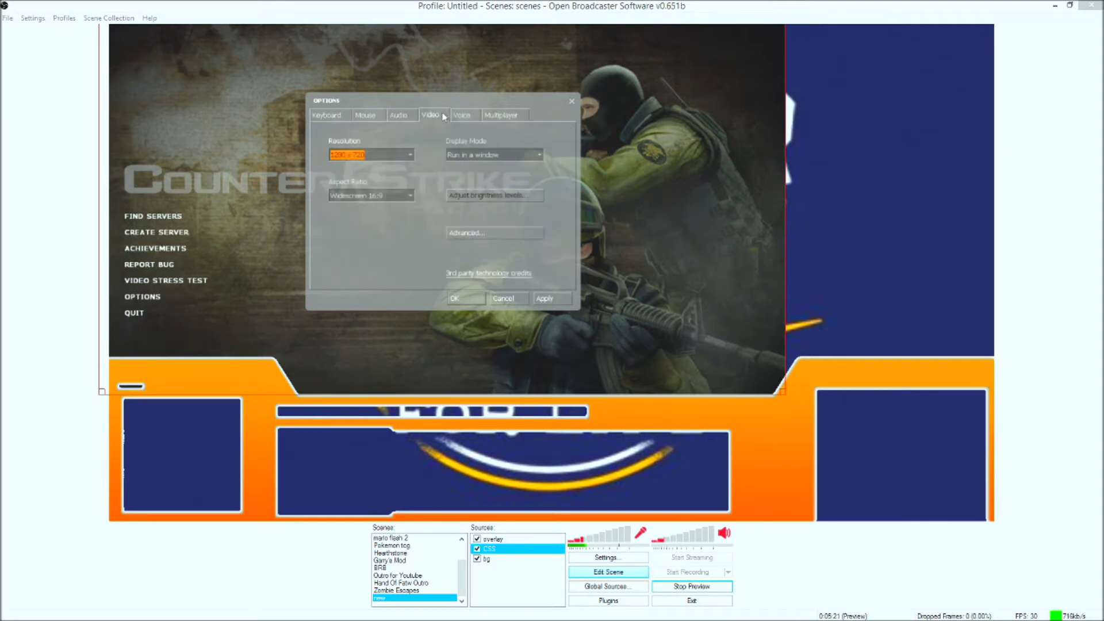
left_click(412, 157)
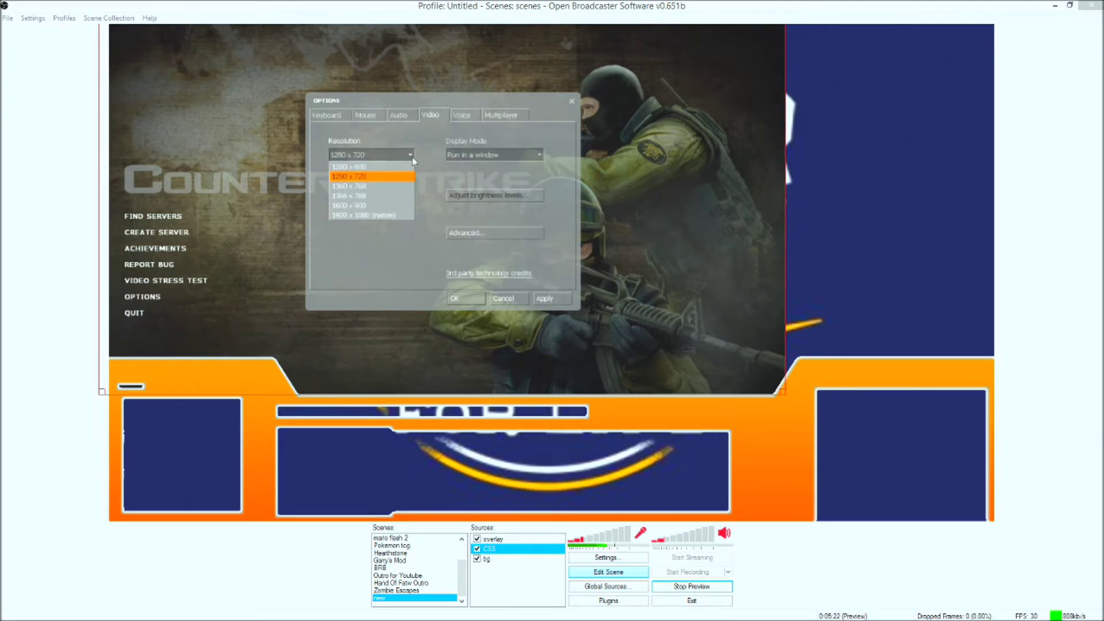
left_click(369, 198)
left_click(544, 298)
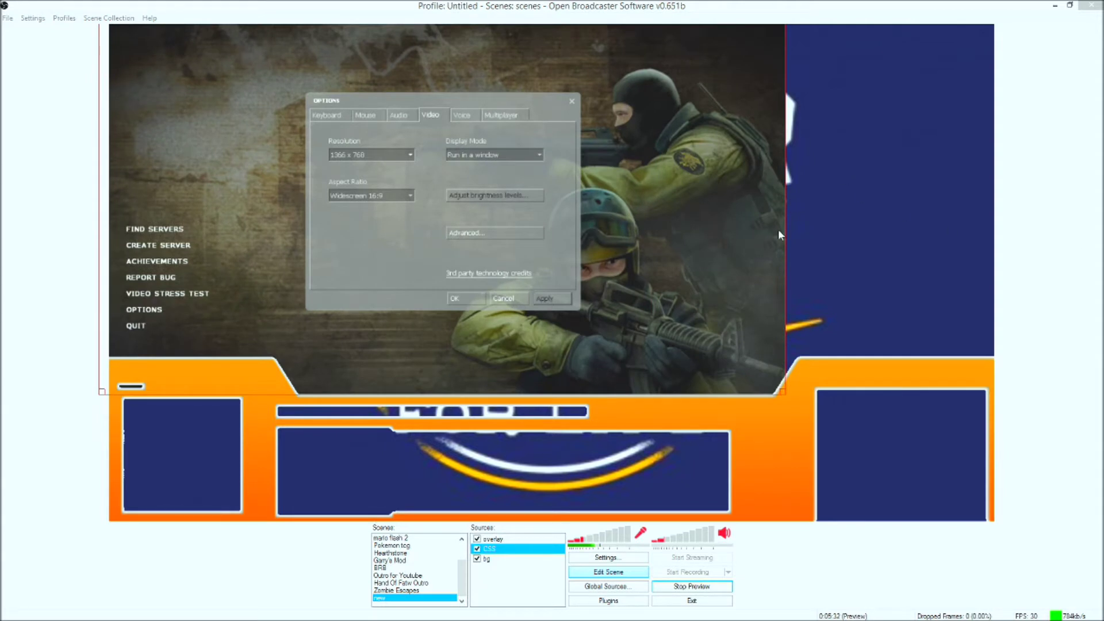
Step: Reselect the CSS source, enlarge it past the canvas width and move it up to the overlay frame
left_click(778, 263)
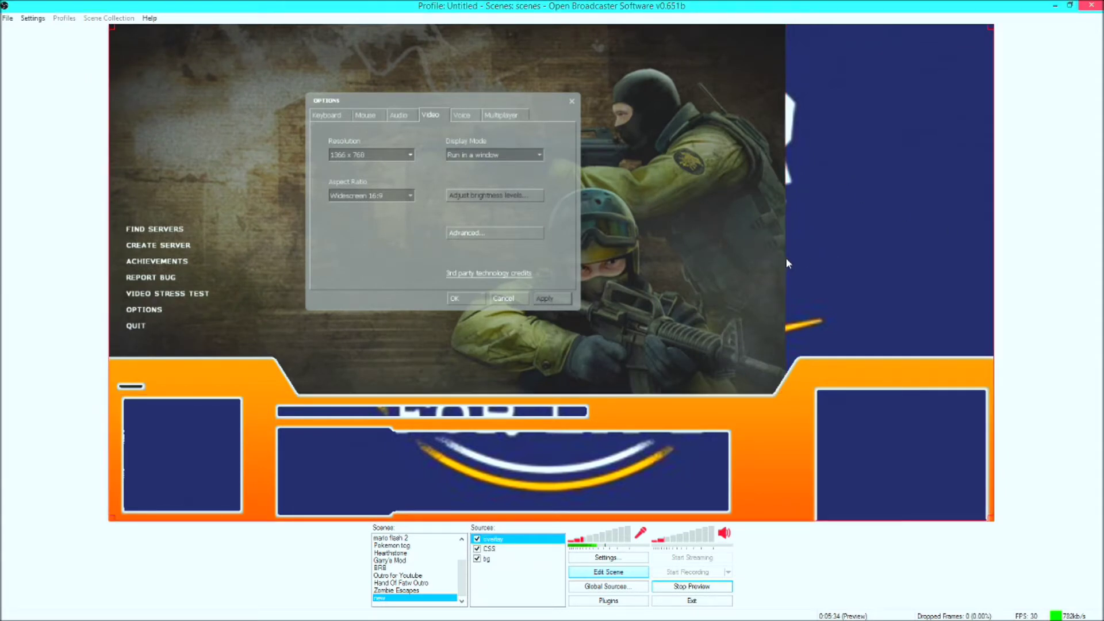
left_click(489, 550)
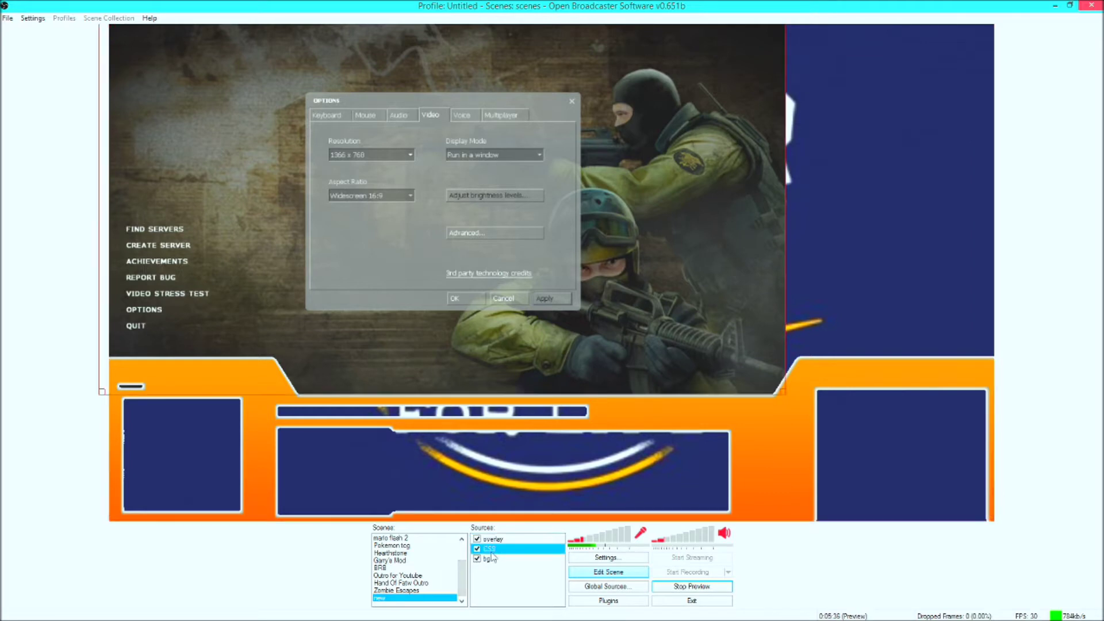
left_click_drag(781, 274, 1013, 254)
left_click_drag(845, 315, 864, 185)
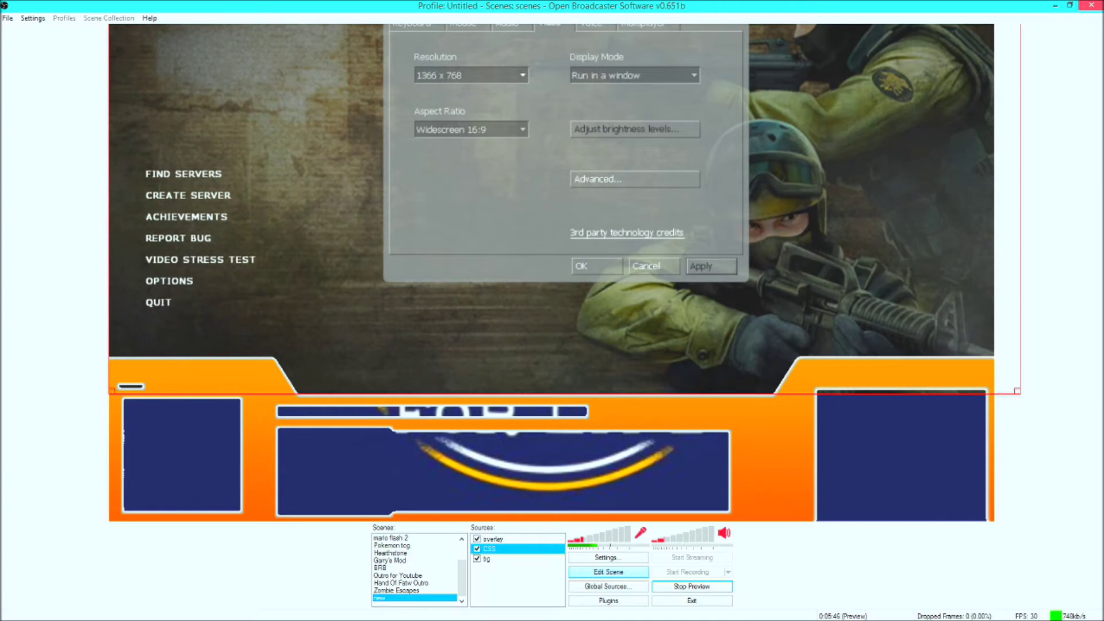
Step: Set the game's video resolution to 1280 x 600 and apply it
left_click(524, 77)
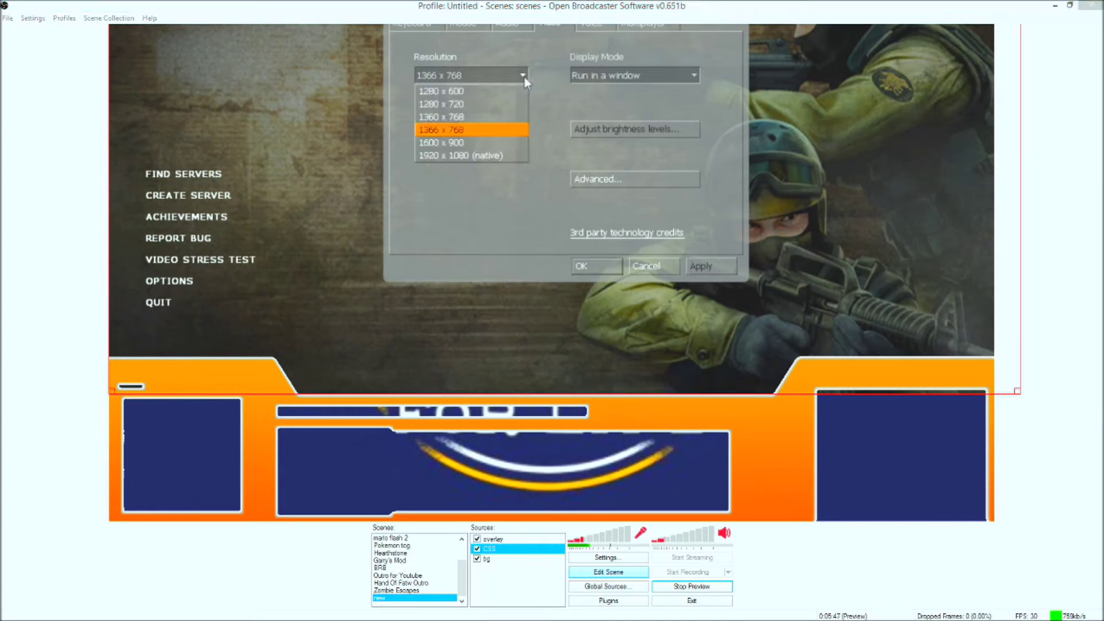
left_click(468, 88)
left_click(699, 266)
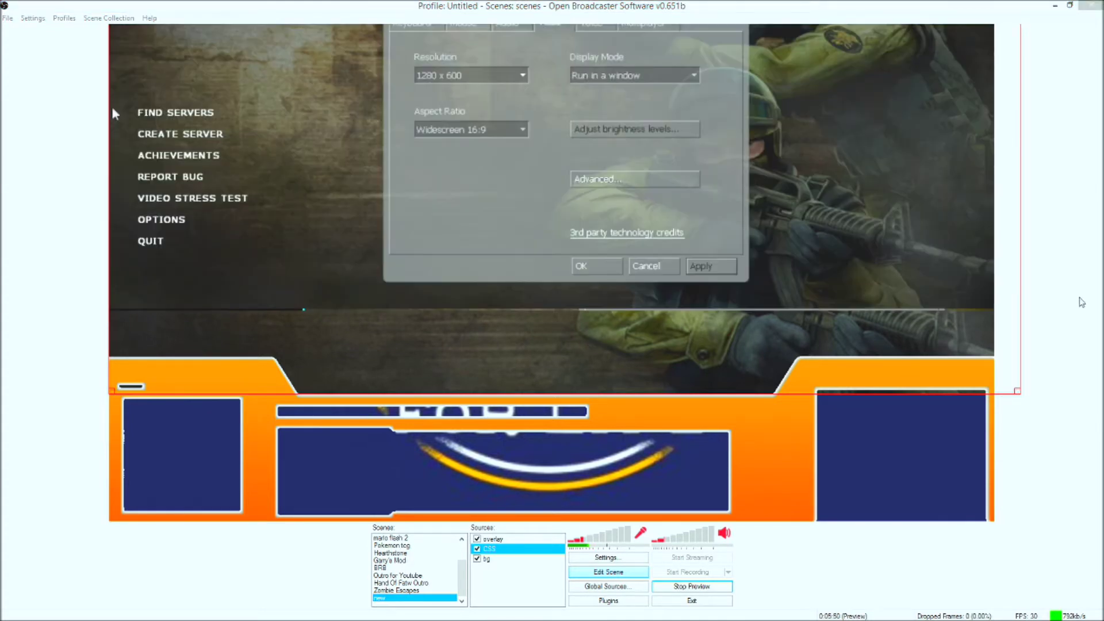
Step: Move the CSS capture down in the preview and close the game's options window
left_click_drag(835, 252, 813, 279)
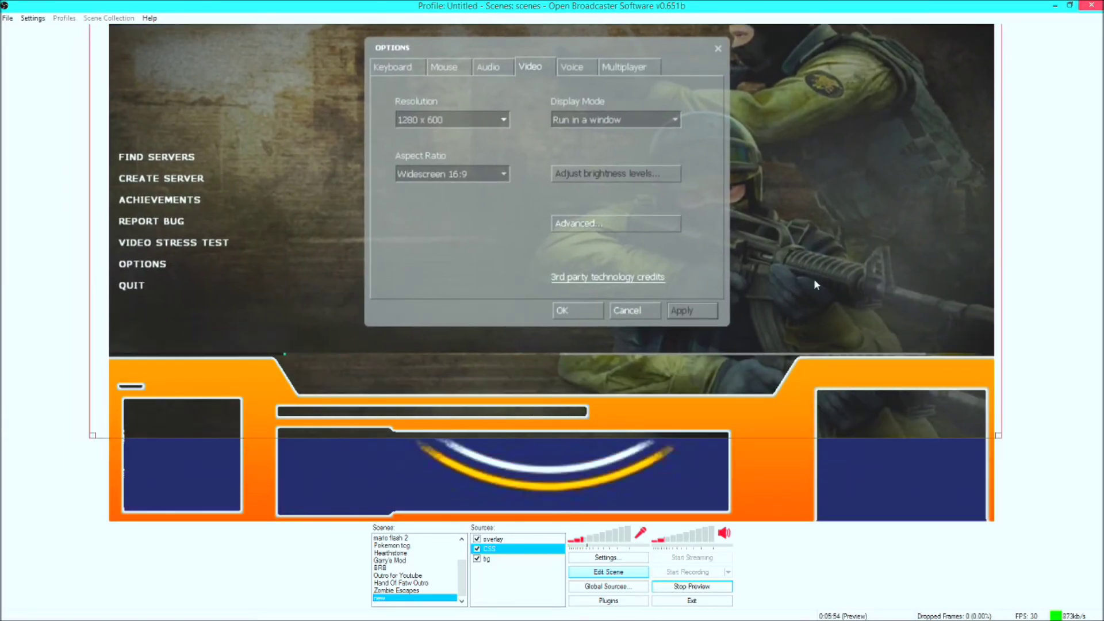
left_click(578, 310)
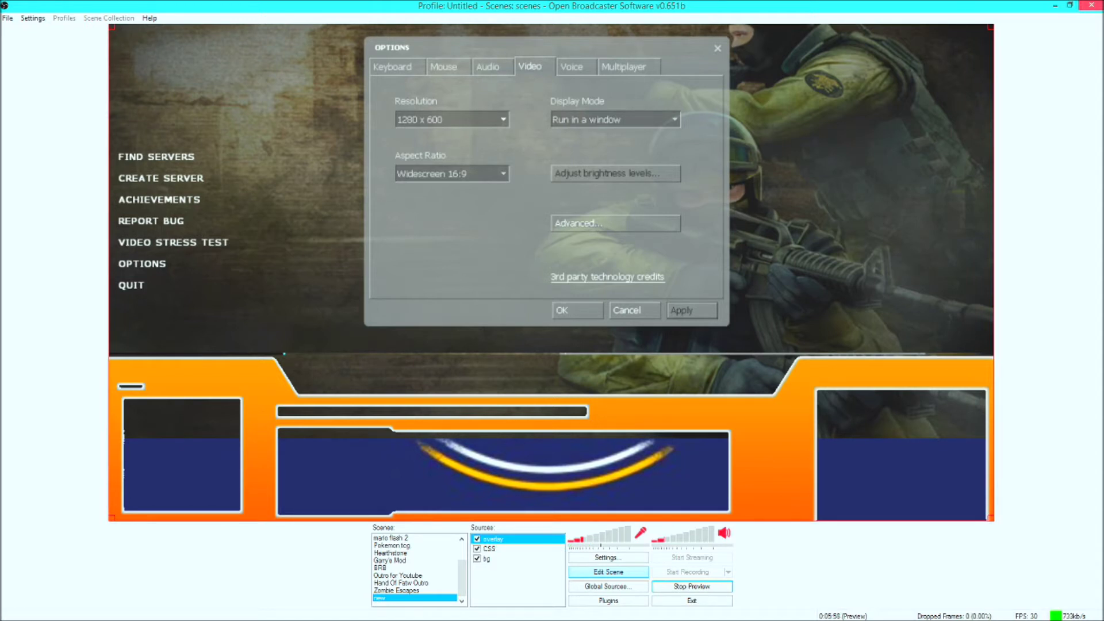
left_click(499, 121)
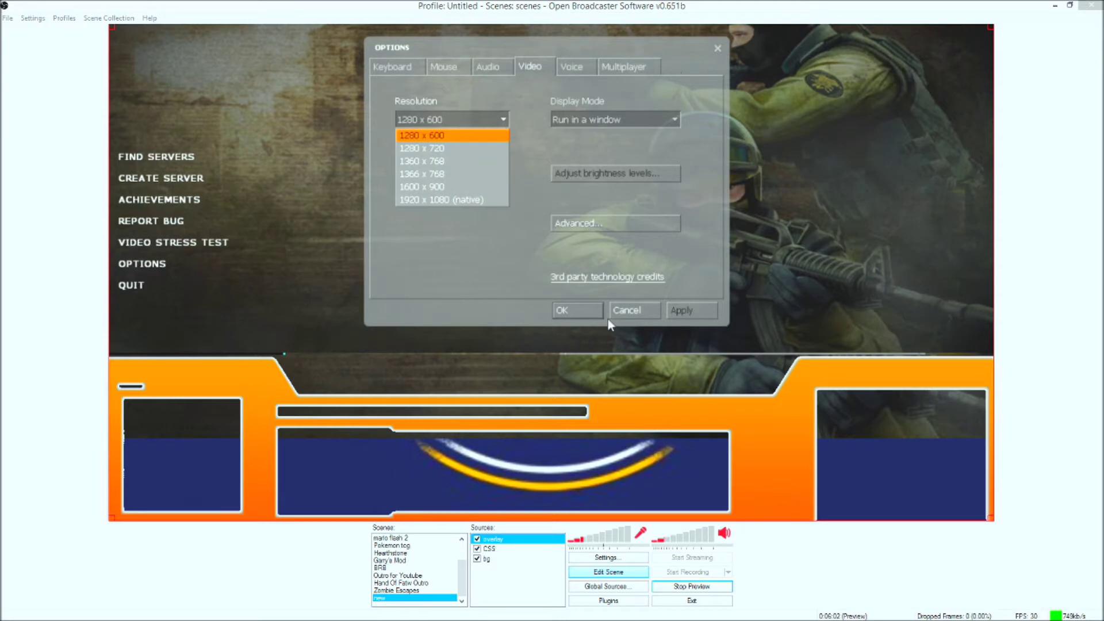
left_click(557, 314)
left_click(575, 311)
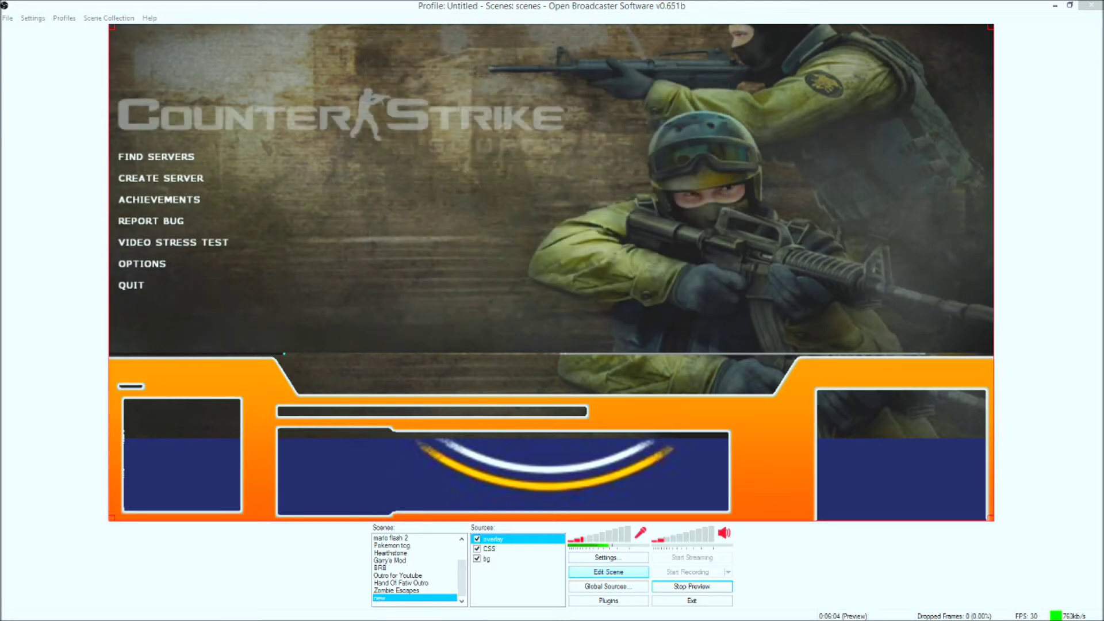
Step: Set the CSS window capture's sub-region size to 1280 x 600 in its properties
right_click(633, 212)
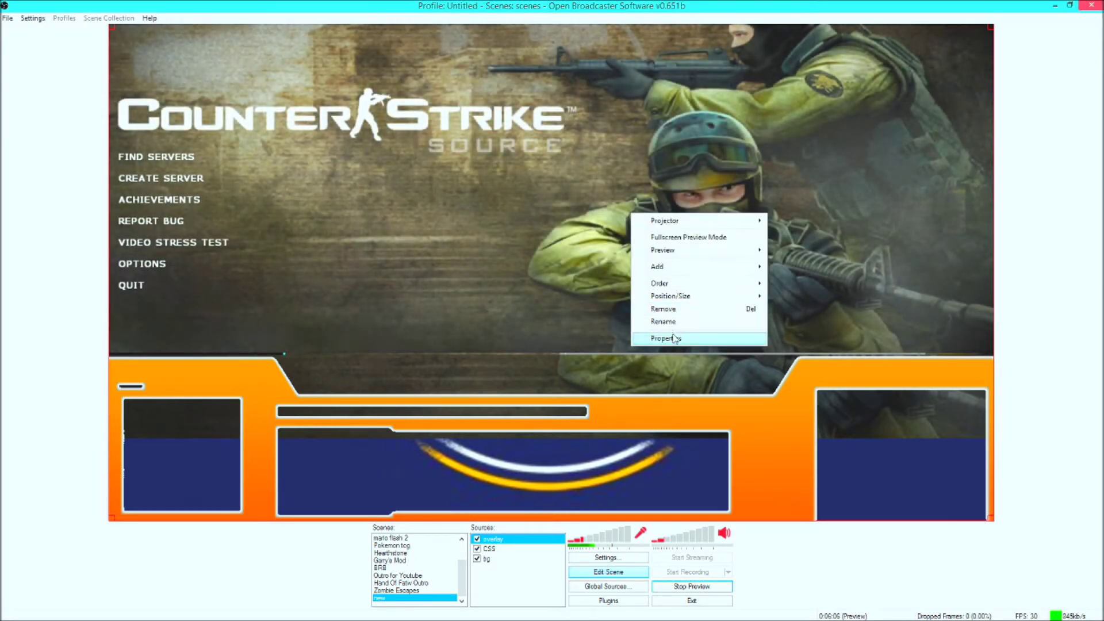
right_click(497, 549)
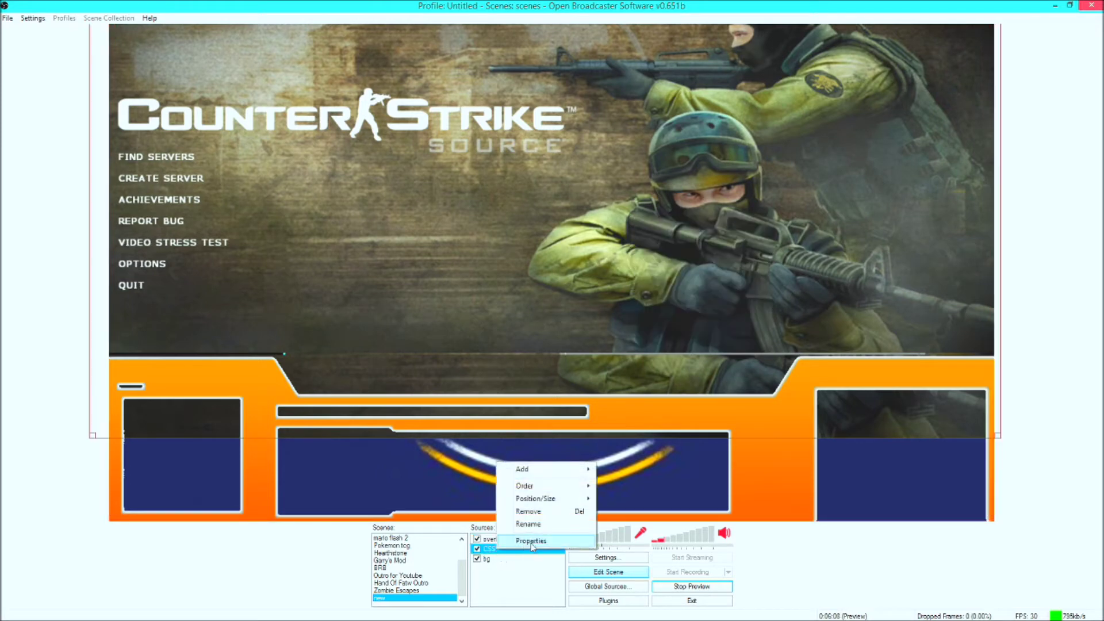
left_click(519, 543)
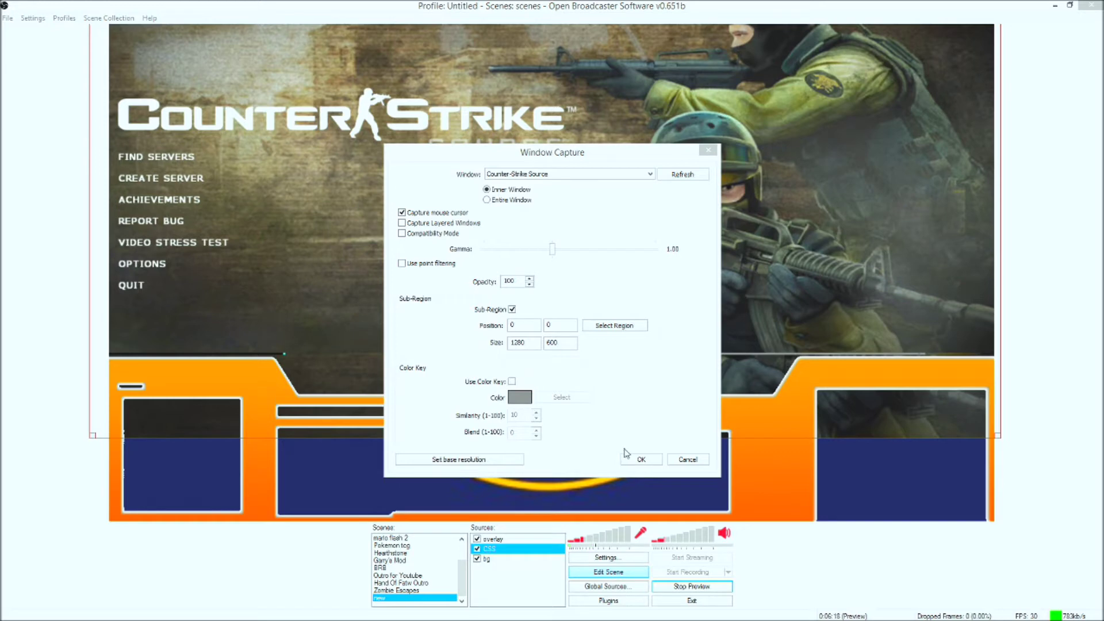
left_click(640, 459)
Step: Resize the CSS capture to about the canvas width and position it with its lower part behind the overlay frame
left_click_drag(684, 312, 702, 400)
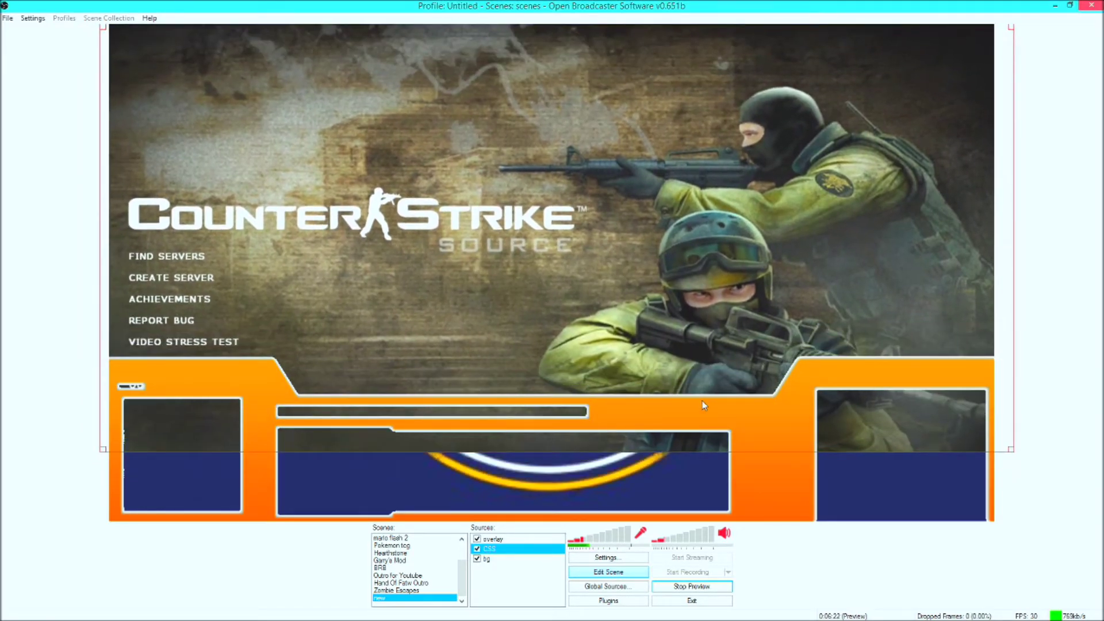
left_click_drag(644, 451, 737, 354)
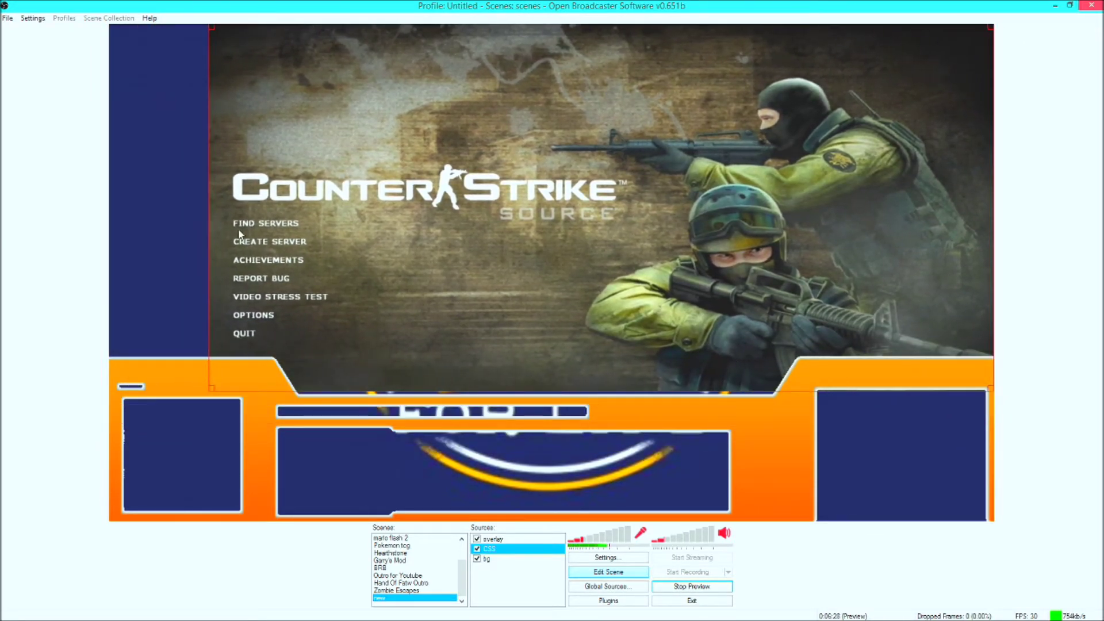
left_click_drag(208, 229, 110, 227)
left_click_drag(286, 246, 278, 269)
left_click_drag(281, 269, 298, 289)
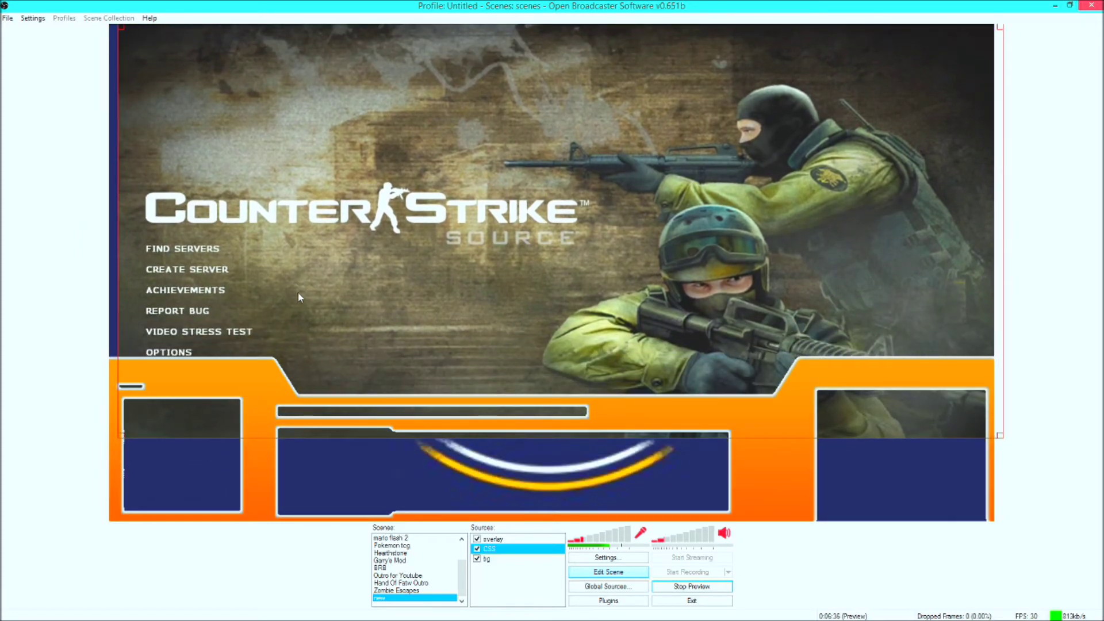
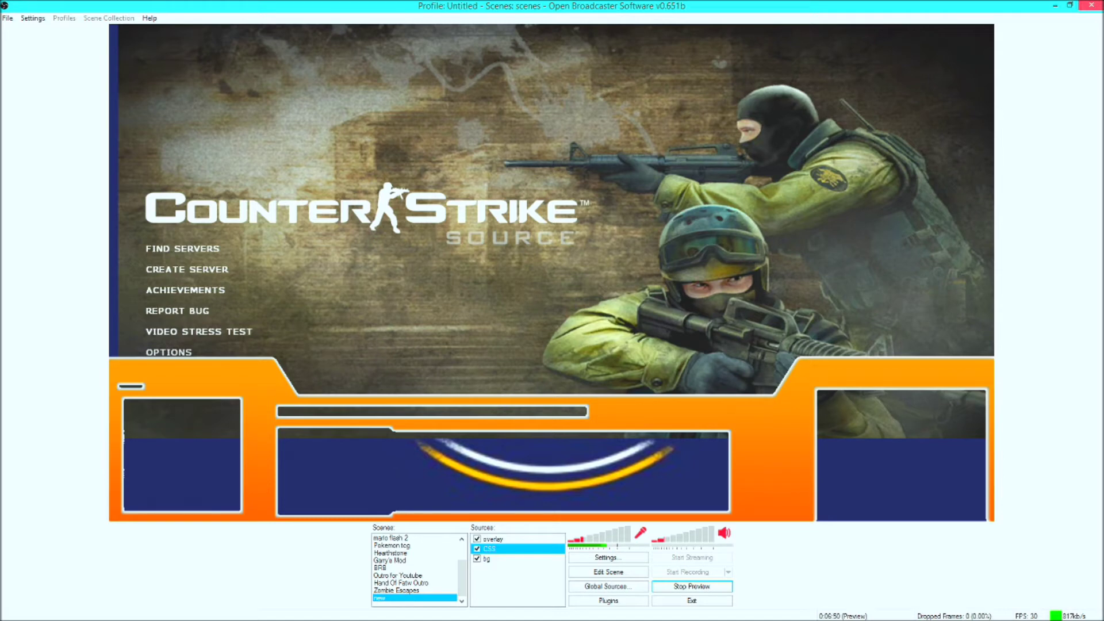
Step: Close the server browser and create a game server on the cs_compound map with 10 CPU players
left_click(187, 248)
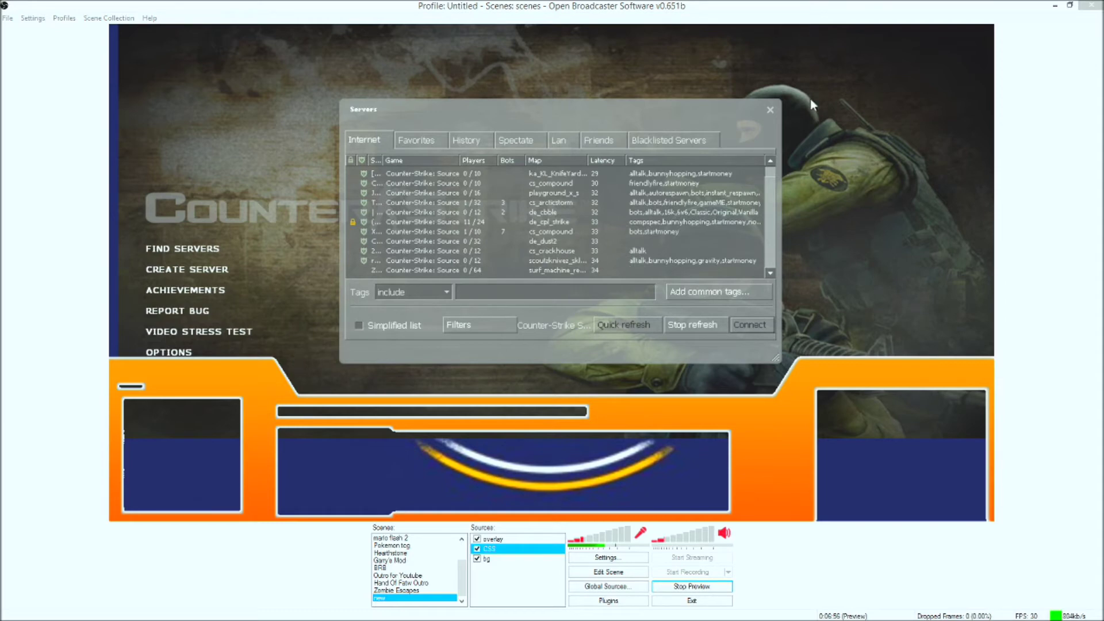
left_click(771, 109)
left_click(210, 270)
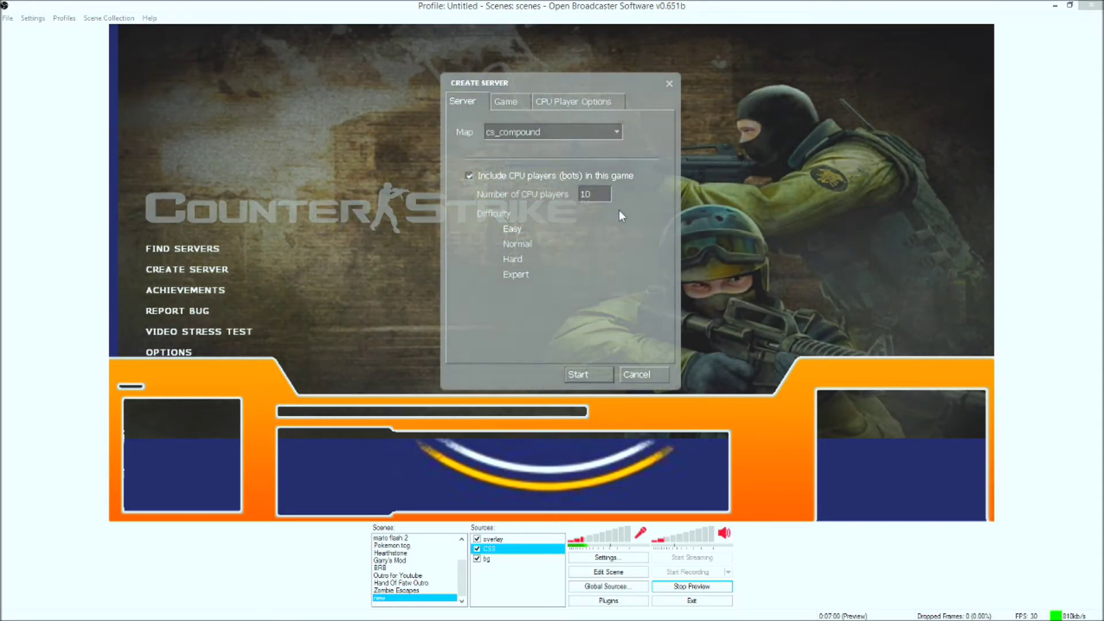
left_click(599, 374)
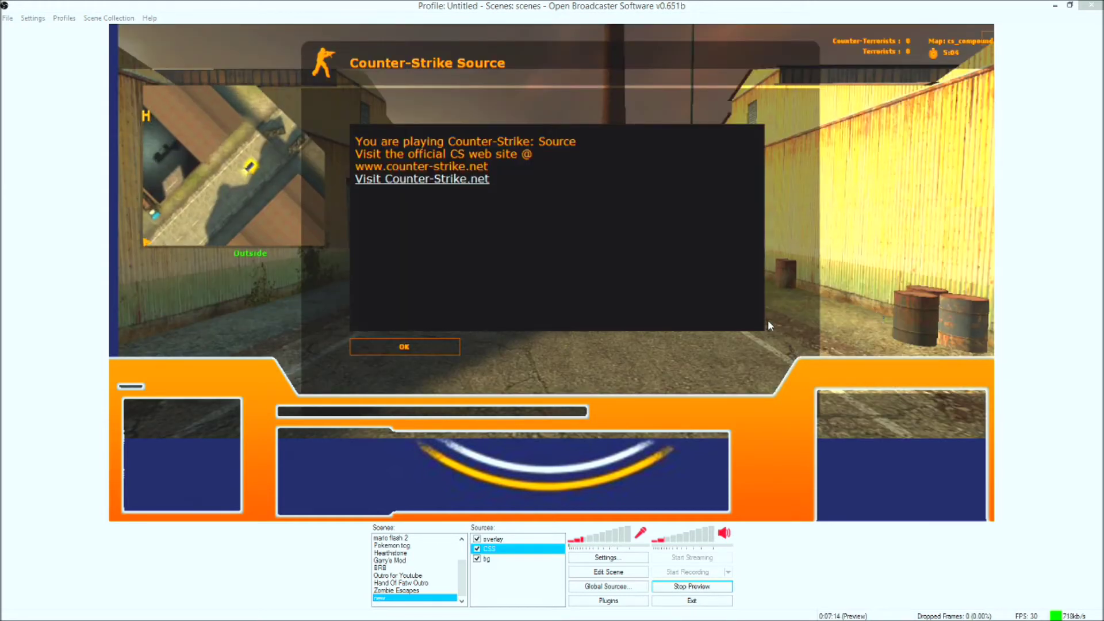
Step: Dismiss the welcome message, join the CT forces, play a round to test the capture, and pause the game
left_click(440, 351)
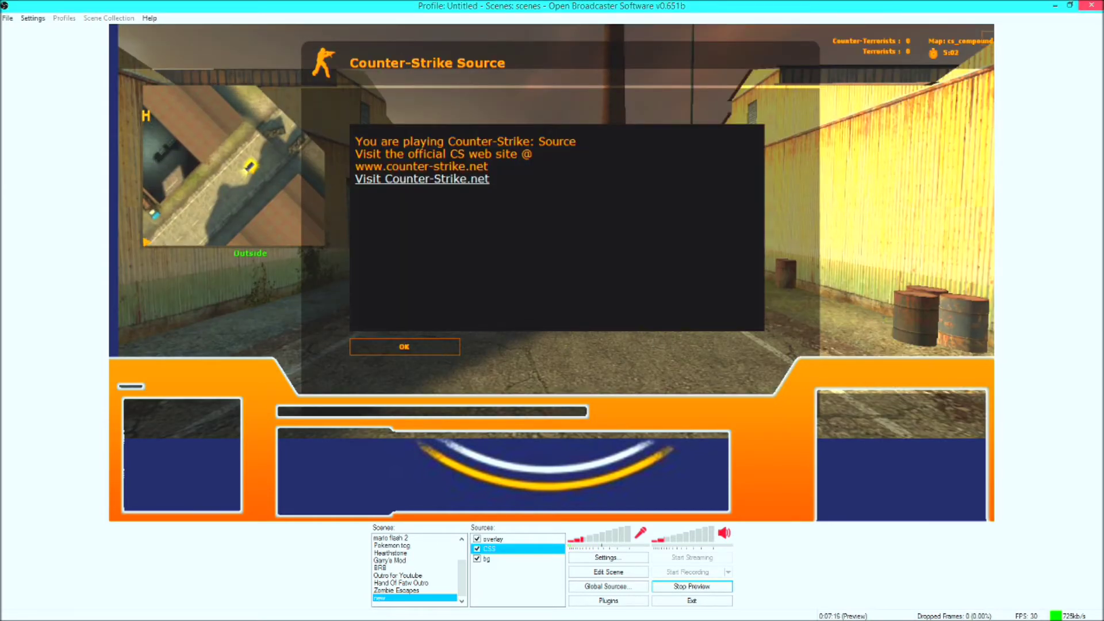
key("alt+Tab")
key("Return")
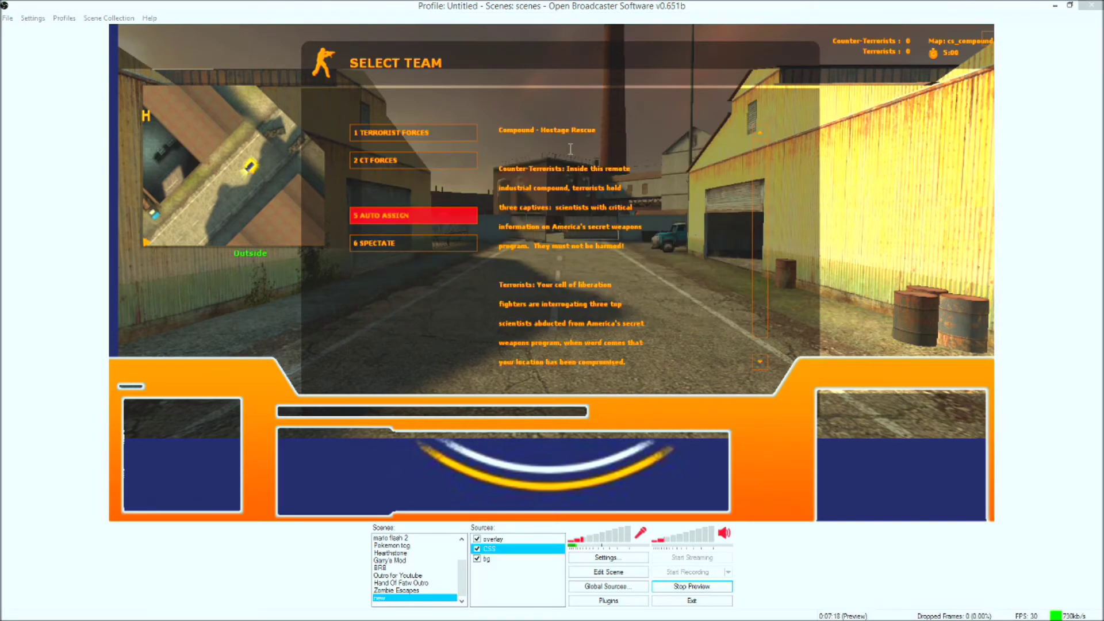
left_click(411, 160)
key("1")
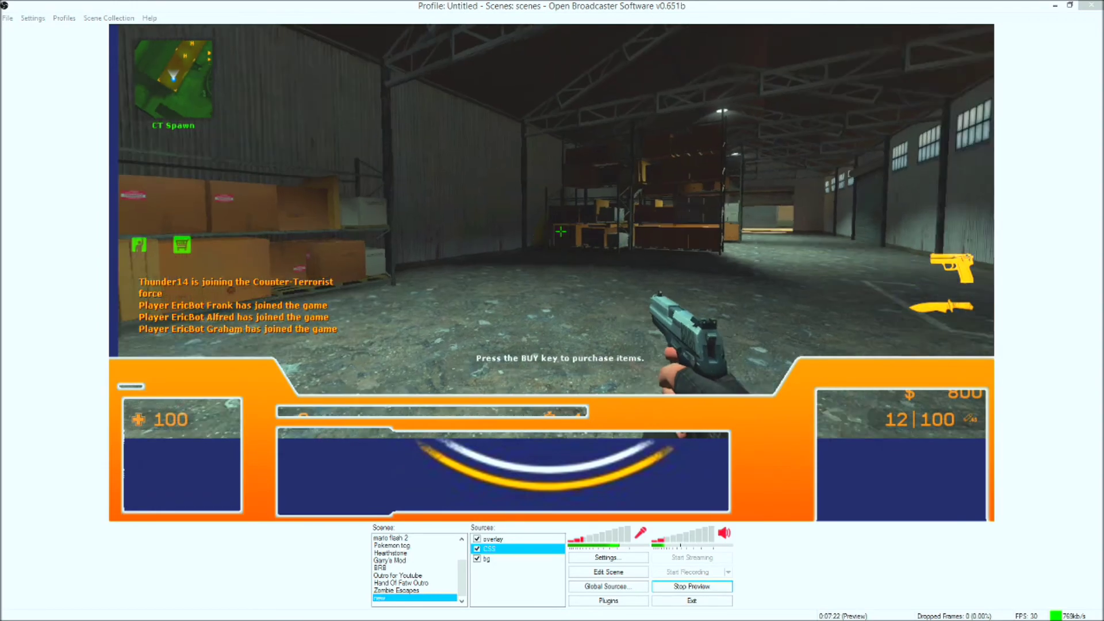
key("q")
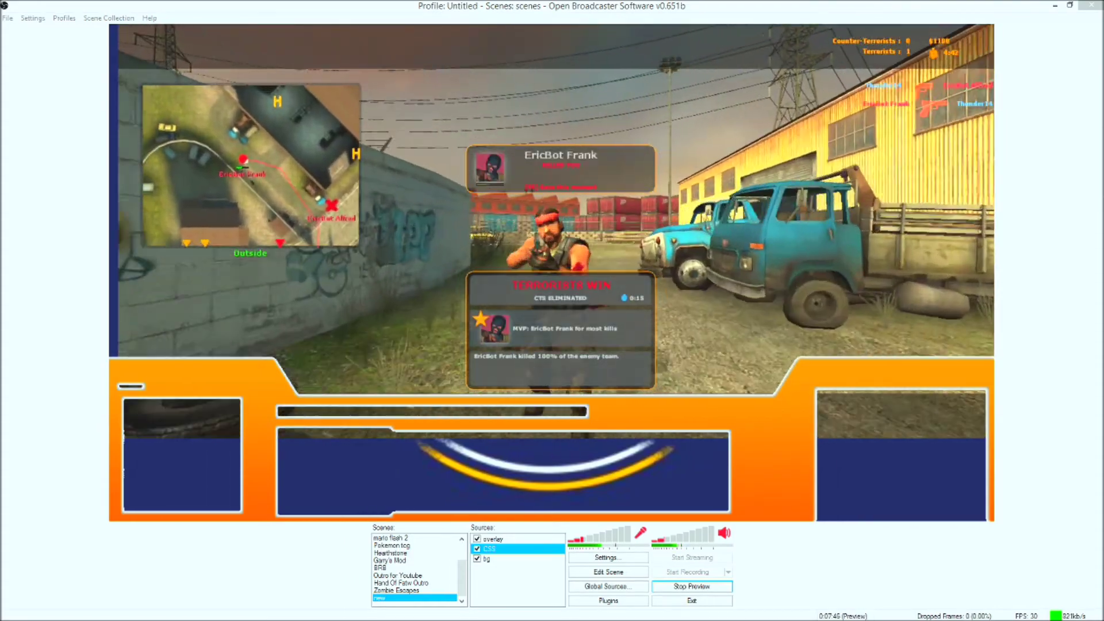
key("Escape")
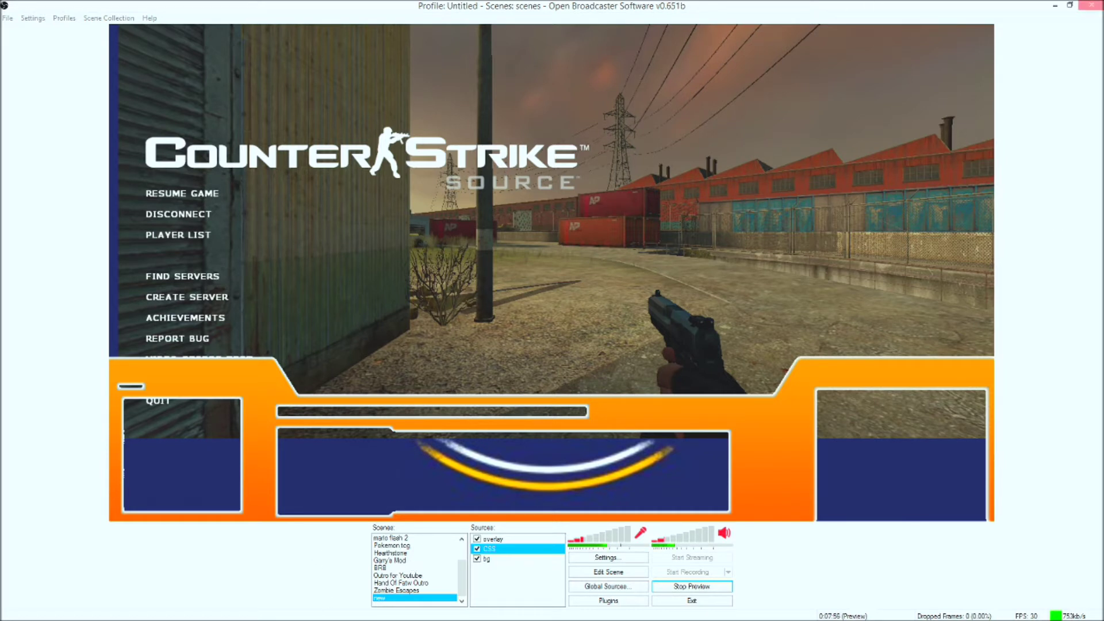
Step: Switch to the Hearthstone scene and select its chat source
left_click(384, 553)
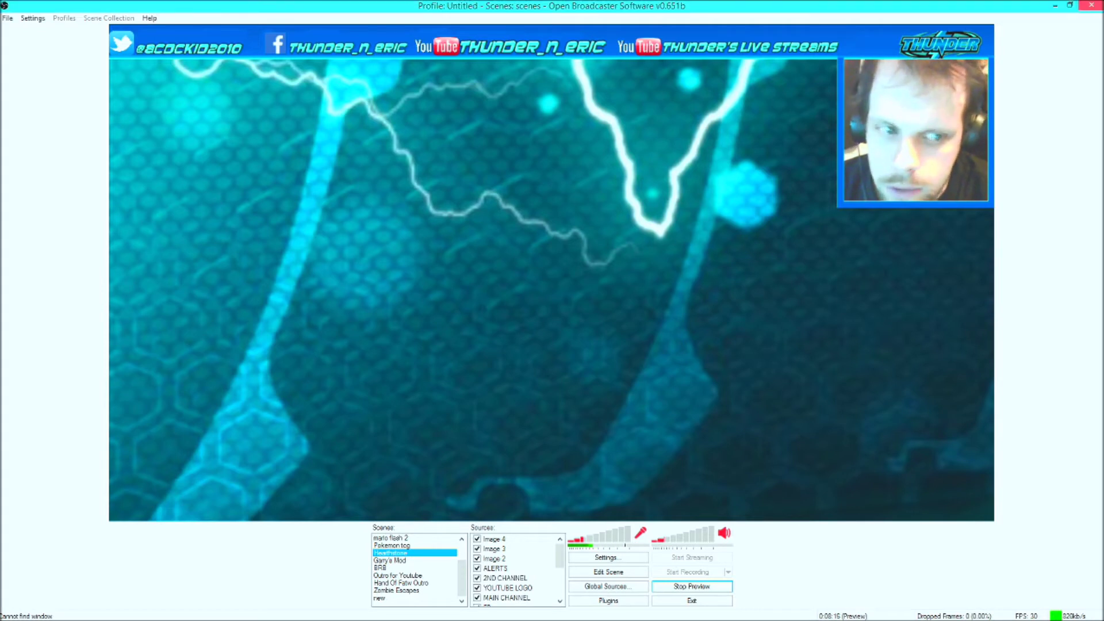
left_click_drag(876, 206, 411, 73)
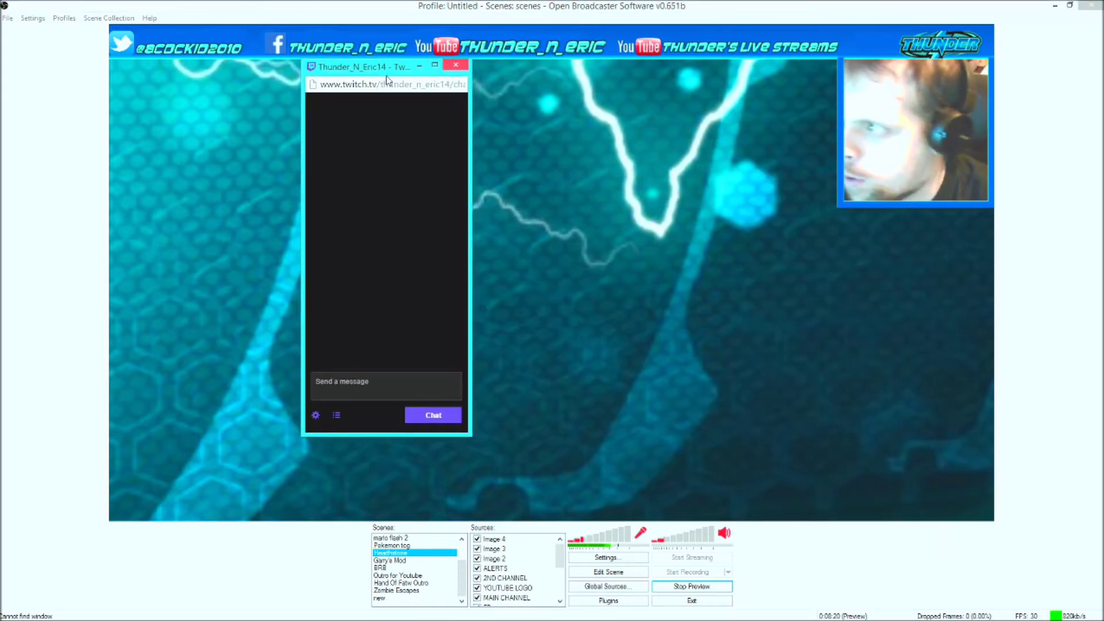
left_click_drag(384, 73, 1103, 75)
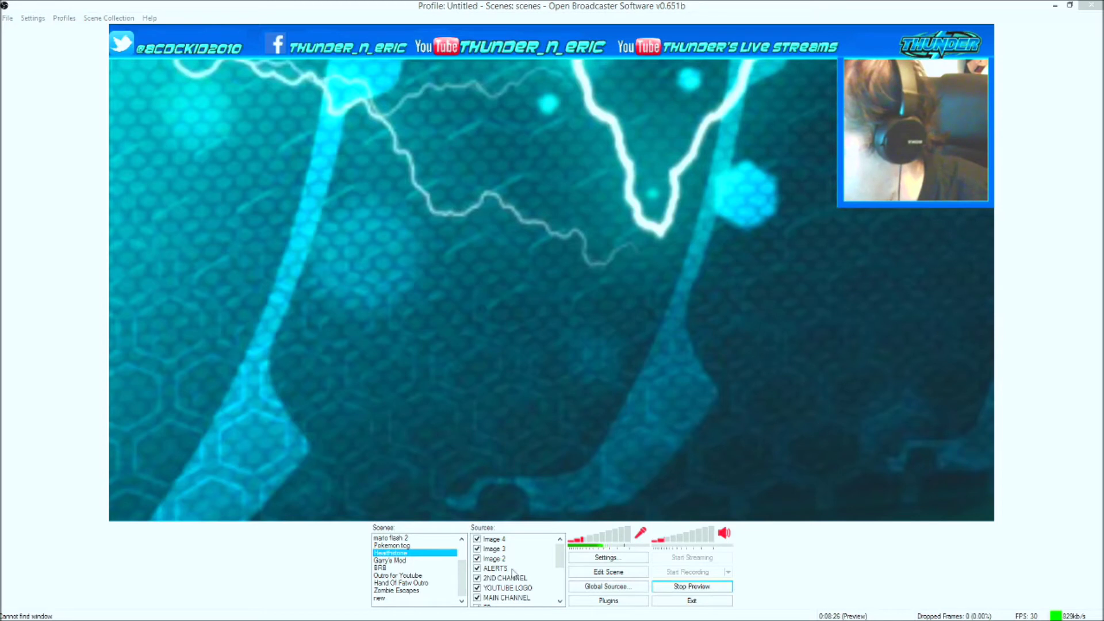
left_click_drag(559, 556, 559, 599)
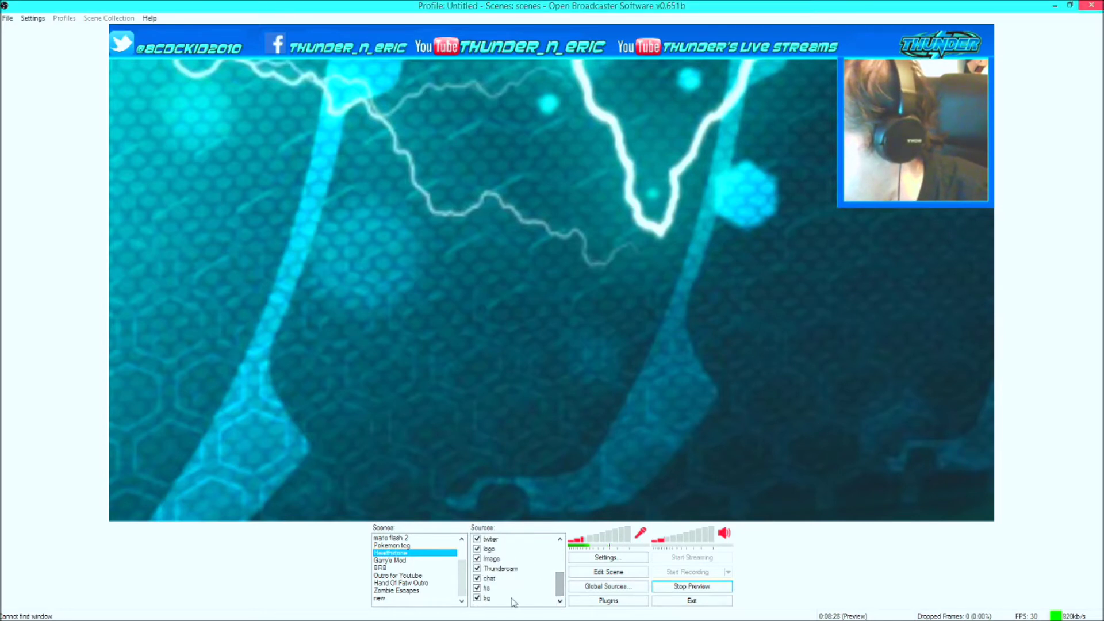
left_click(490, 579)
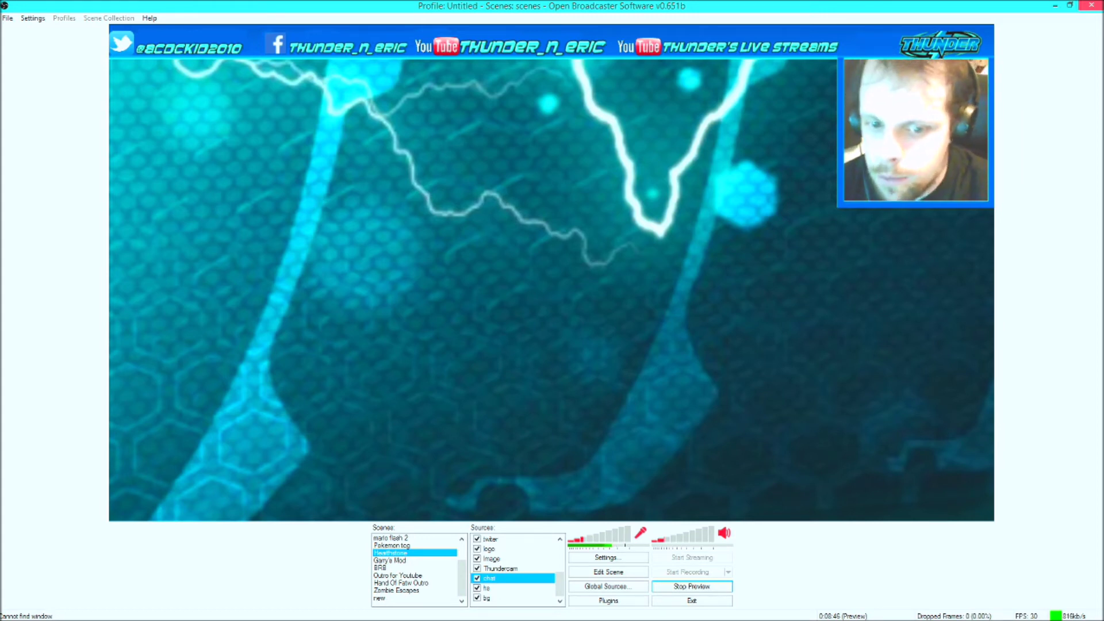
Step: Bring the Twitch chat pop-out over the preview and send the test message "hrhrhrhrhrhhrhr"
left_click_drag(845, 72, 568, 91)
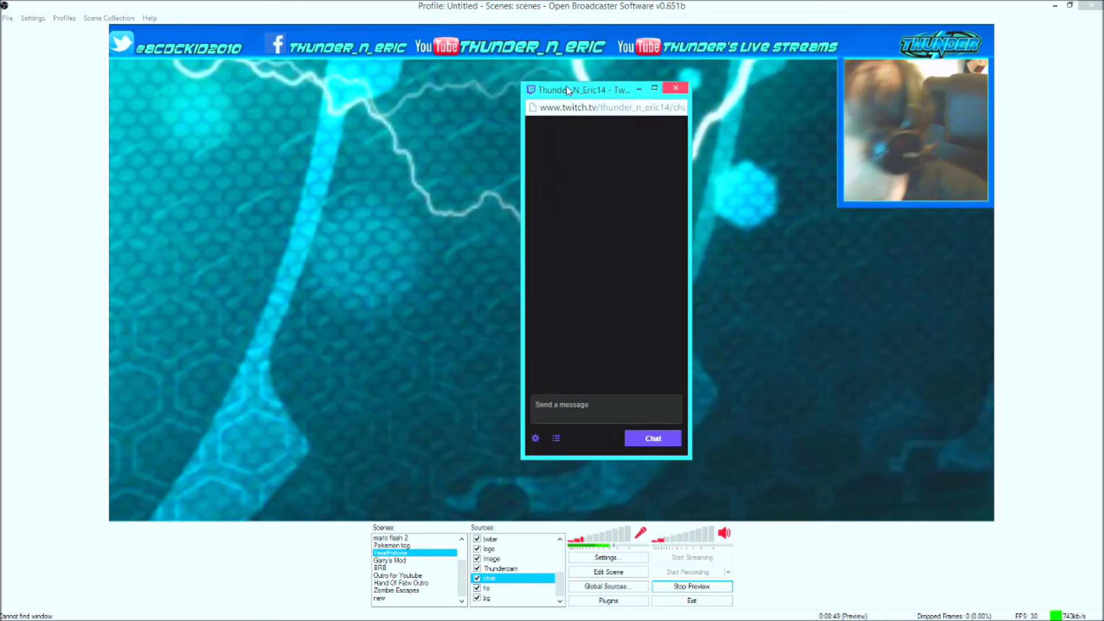
left_click(534, 439)
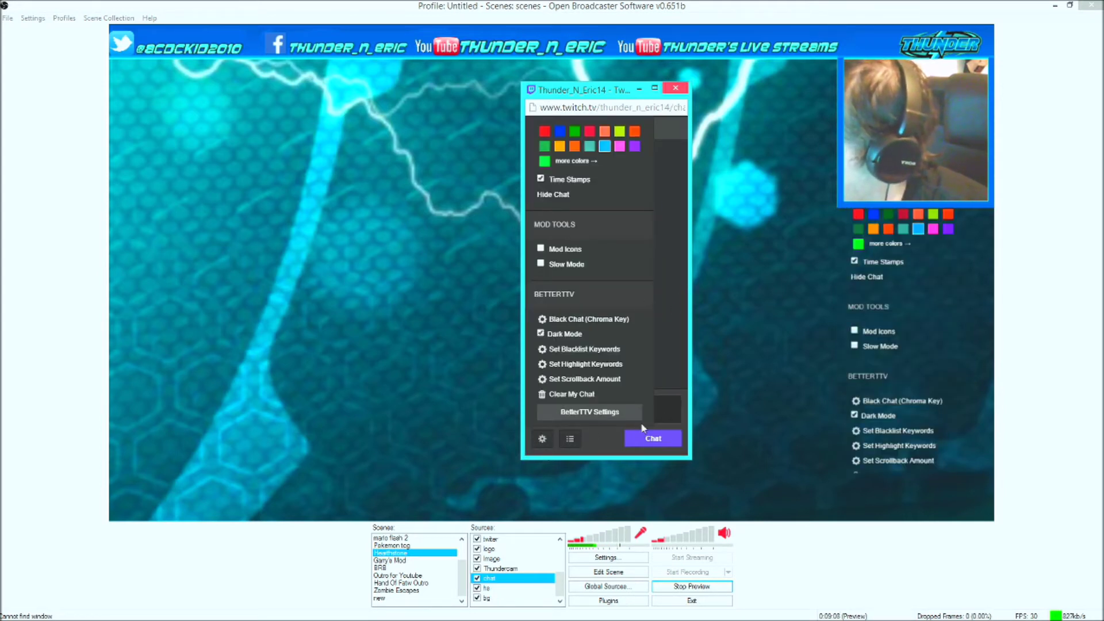
left_click(542, 440)
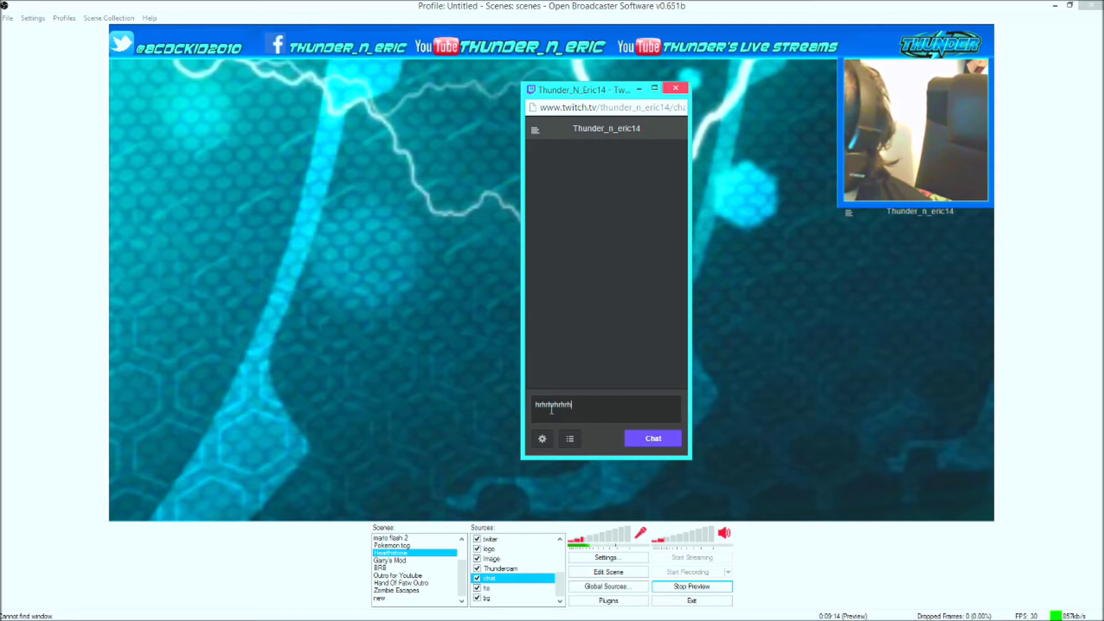
key("Return")
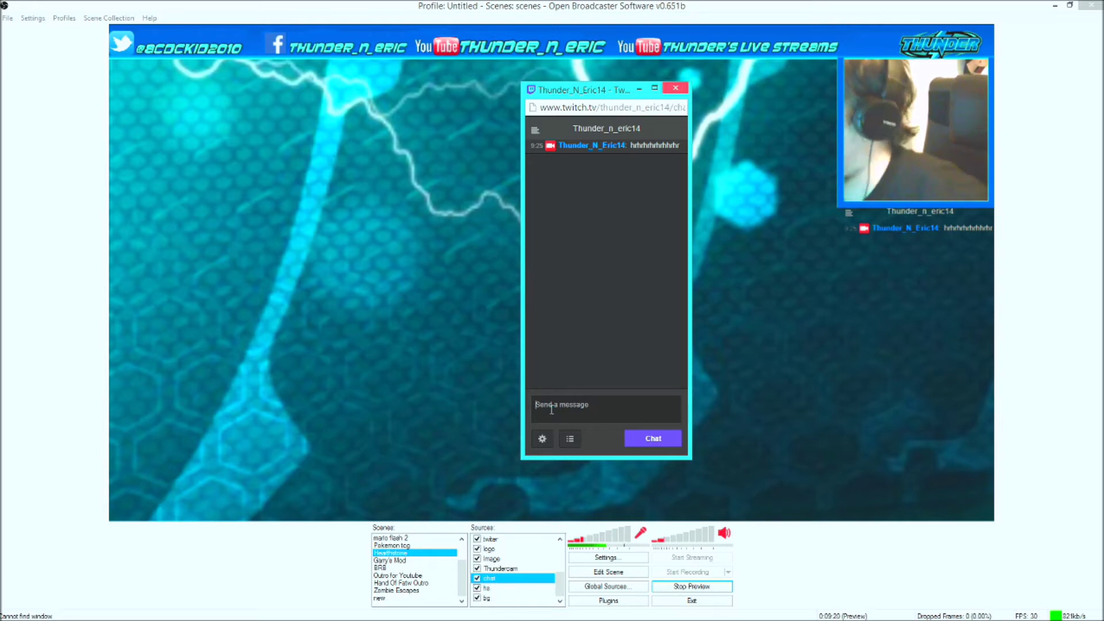
Step: Turn on BetterTTV's Black Chat (Chroma Key) for the chat pop-out and make its window slightly taller
left_click(544, 439)
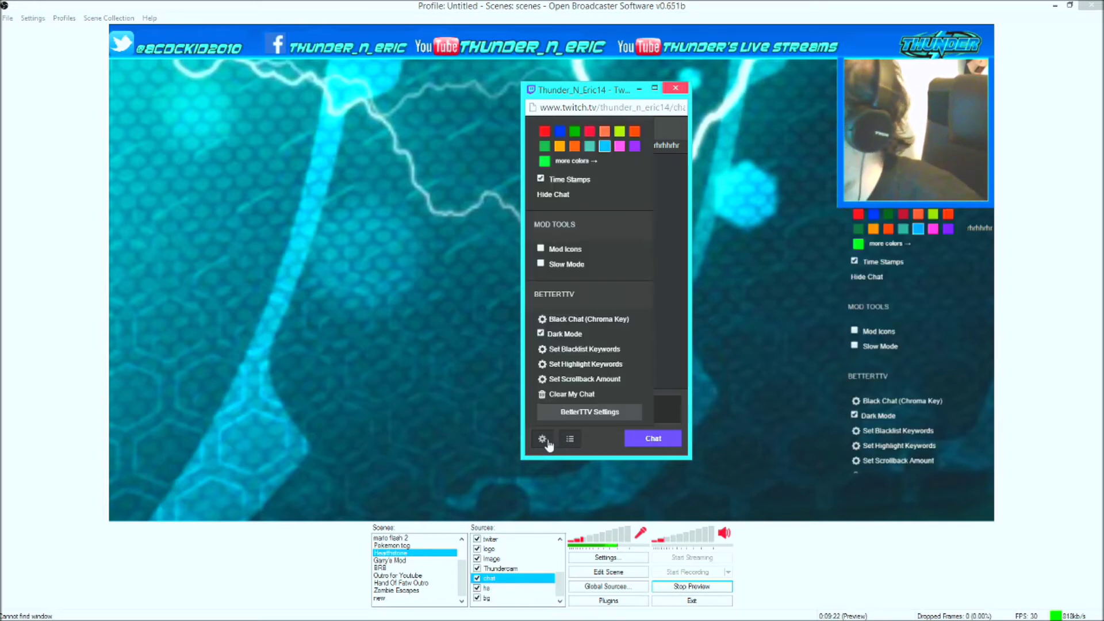
left_click(581, 319)
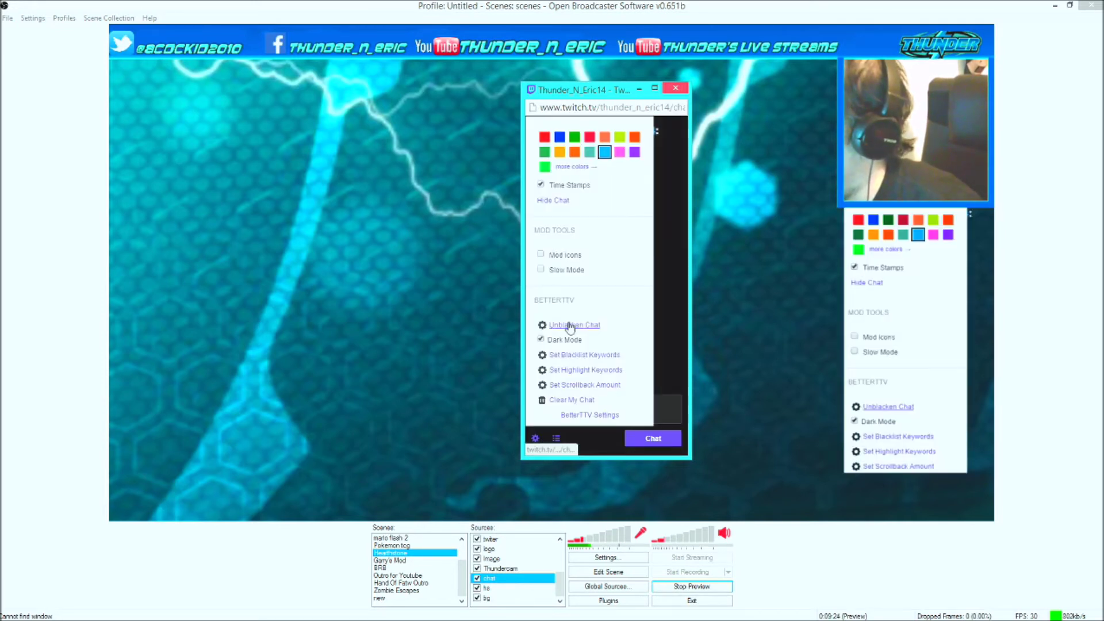
left_click(535, 438)
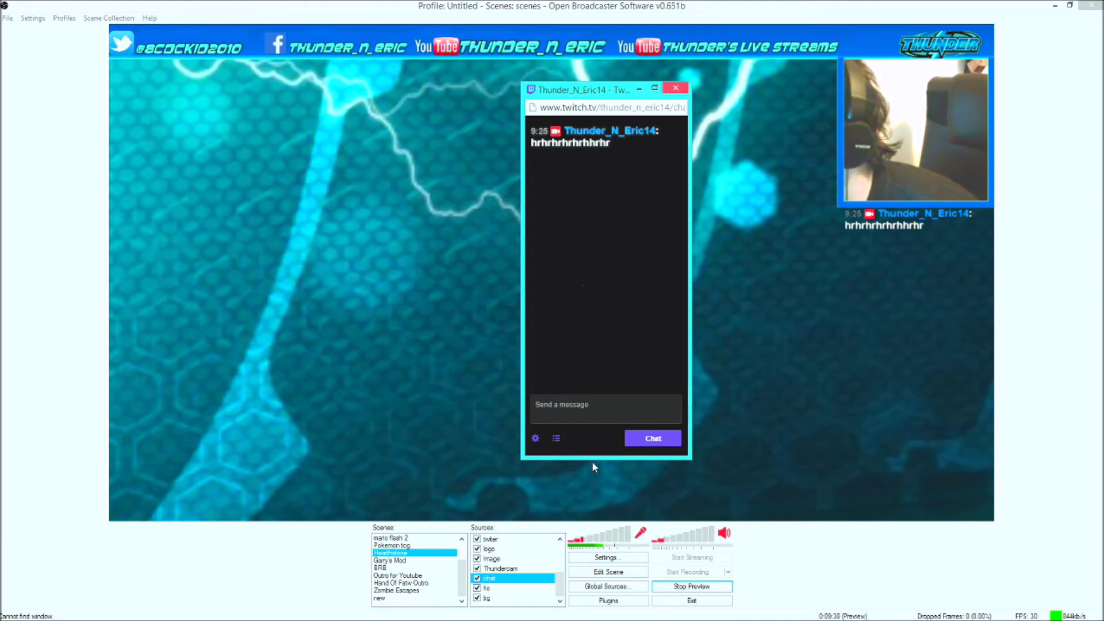
left_click_drag(591, 459, 619, 475)
right_click(646, 229)
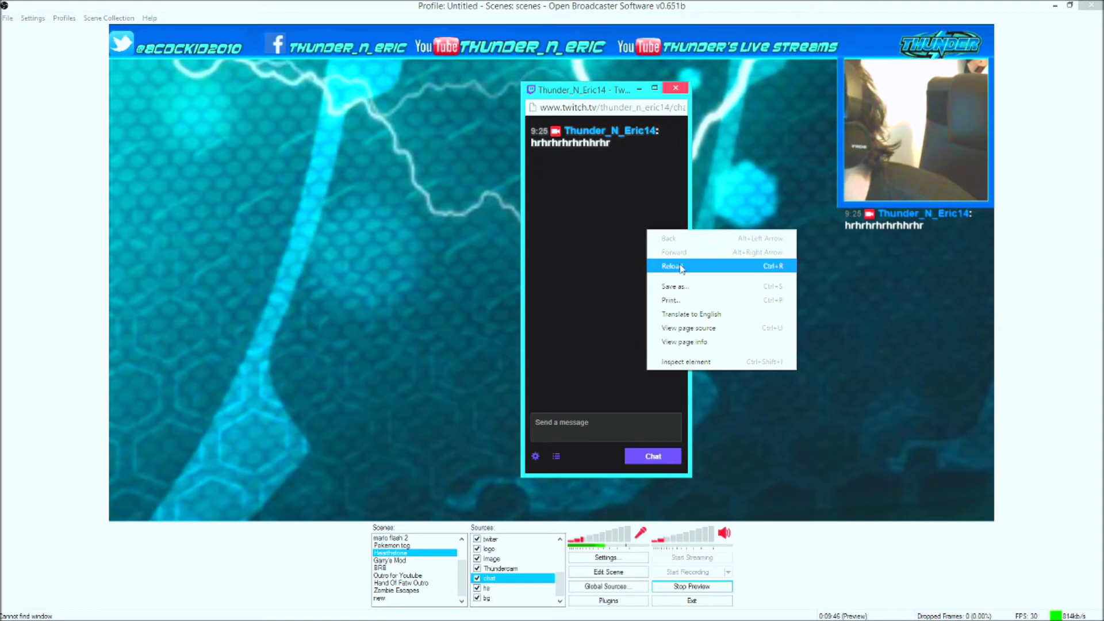
left_click(476, 379)
Step: Review the chat window capture's color key and sub-region selection in the source properties
right_click(501, 578)
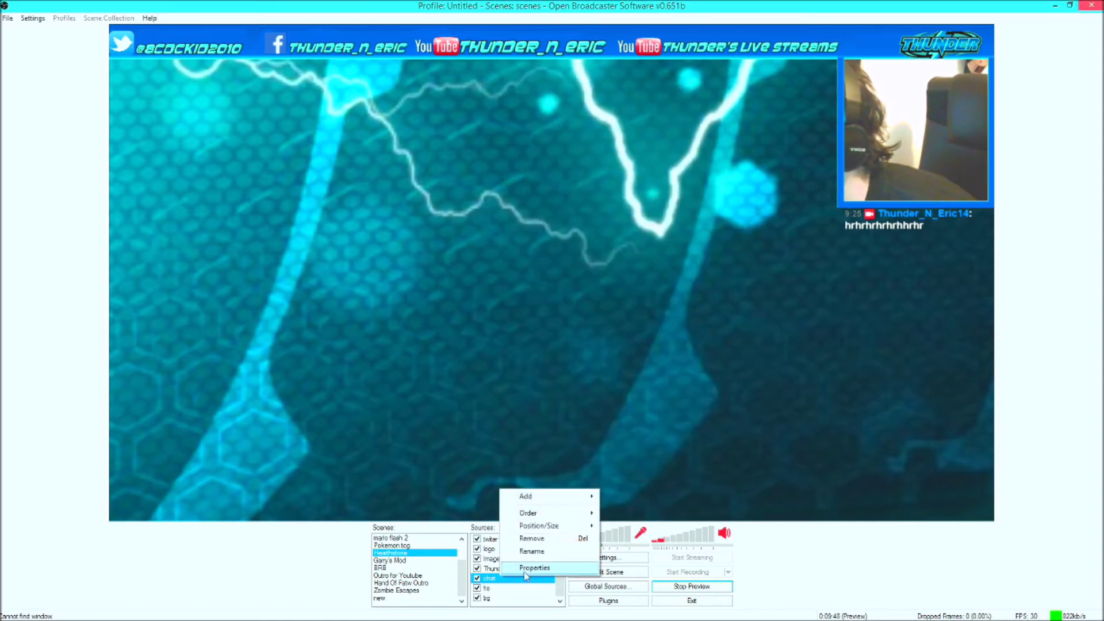
left_click(528, 569)
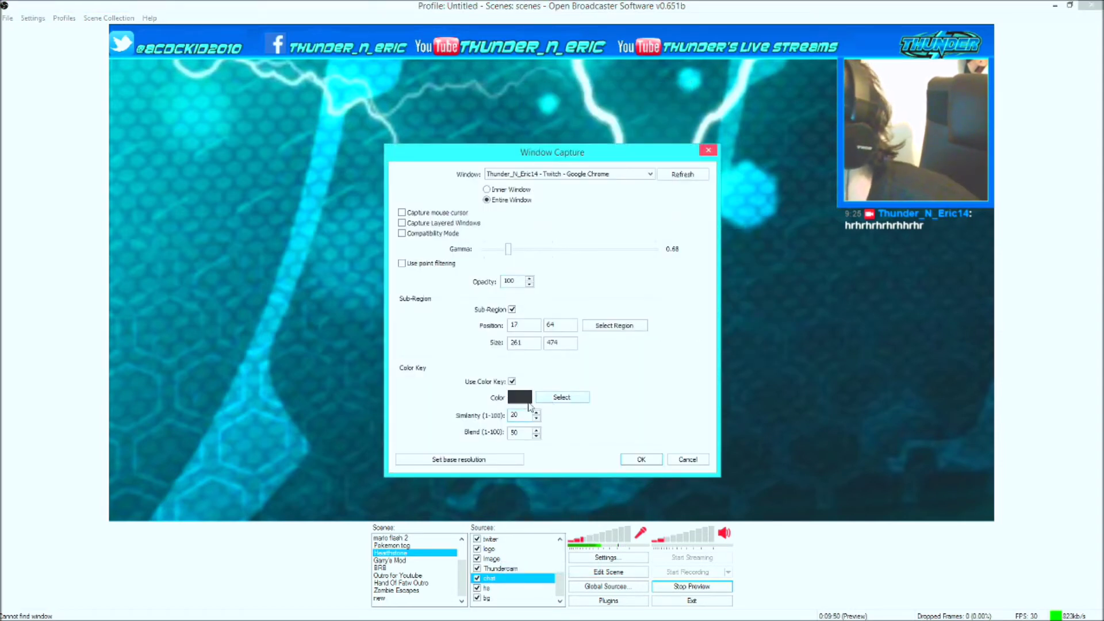
left_click(624, 325)
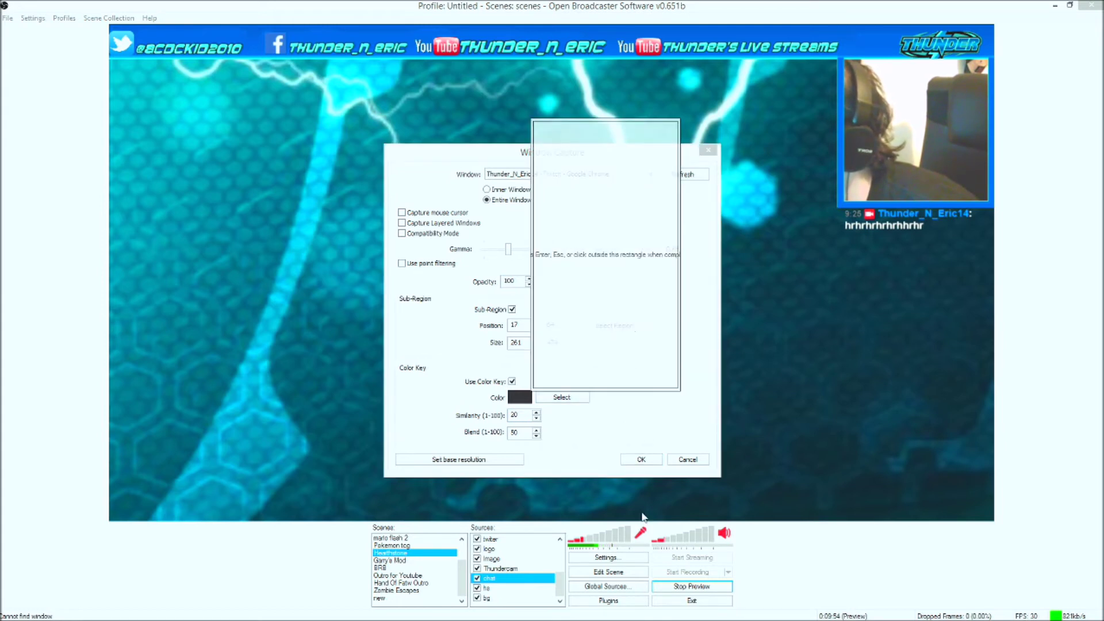
left_click(643, 460)
left_click(642, 460)
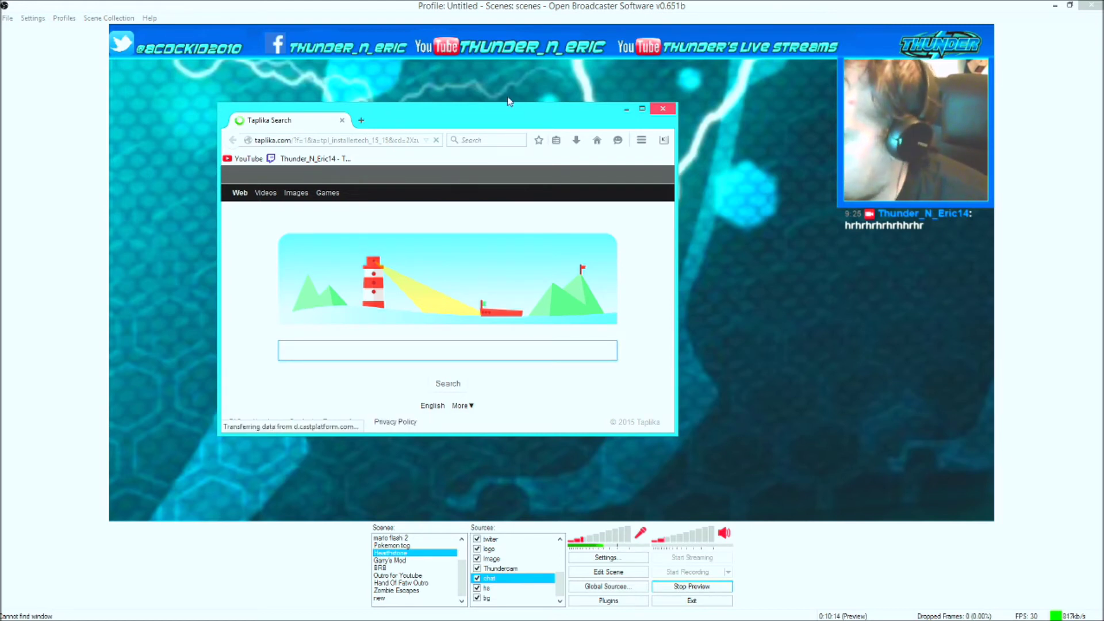
Step: In the web browser, open the bookmarked TwitchAlerts site, enlarge the window and launch the TwitchAlerts dashboard
left_click(556, 141)
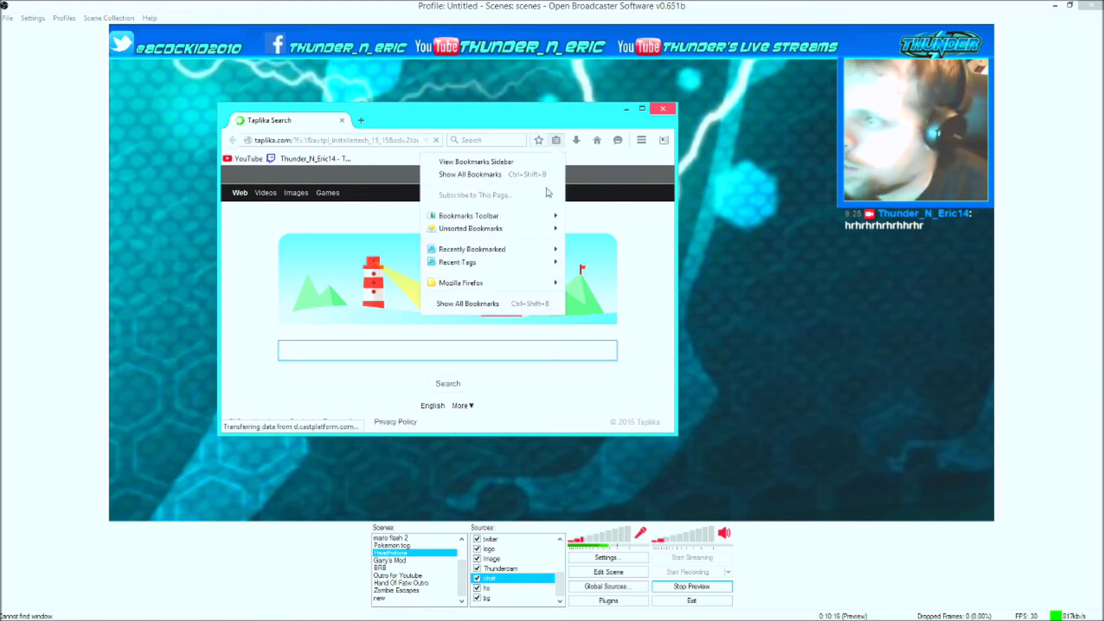
mouse_move(478, 229)
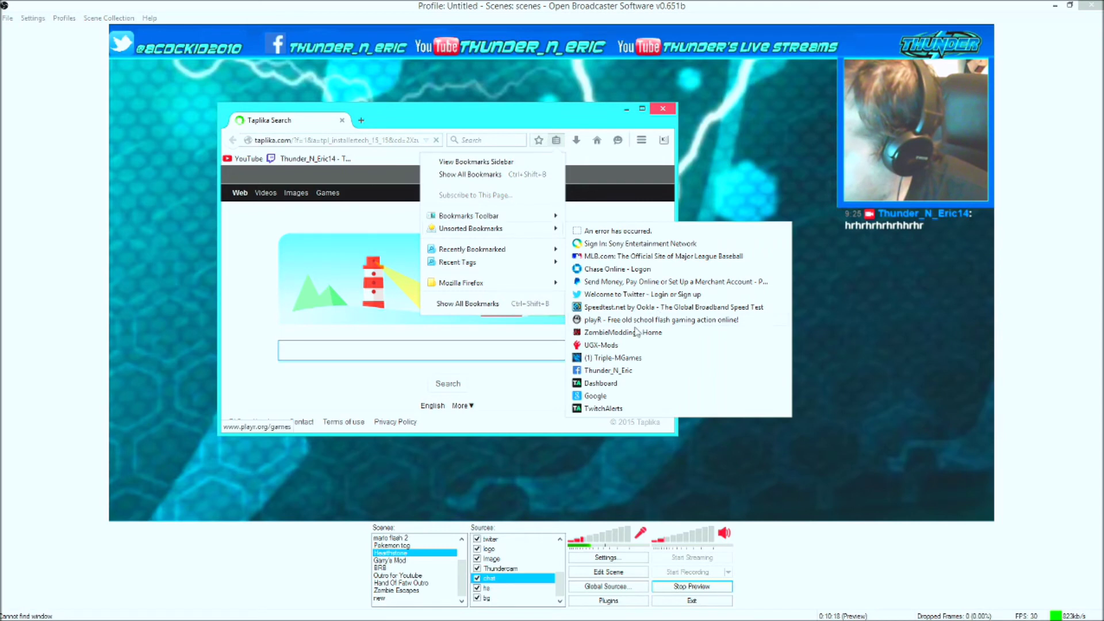
left_click(604, 409)
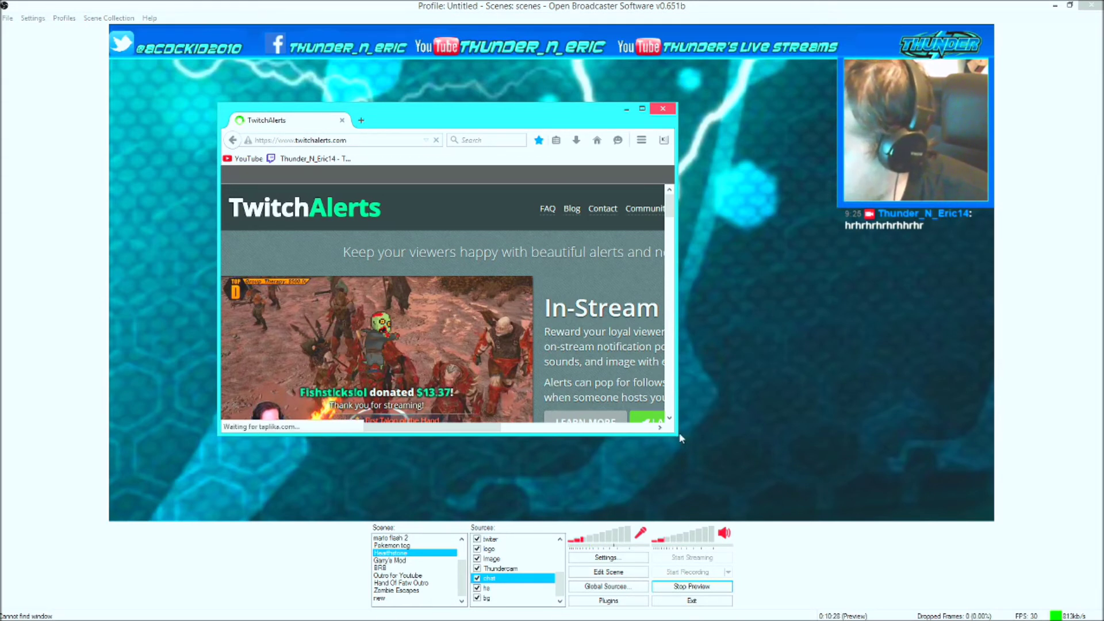
left_click_drag(677, 435, 989, 599)
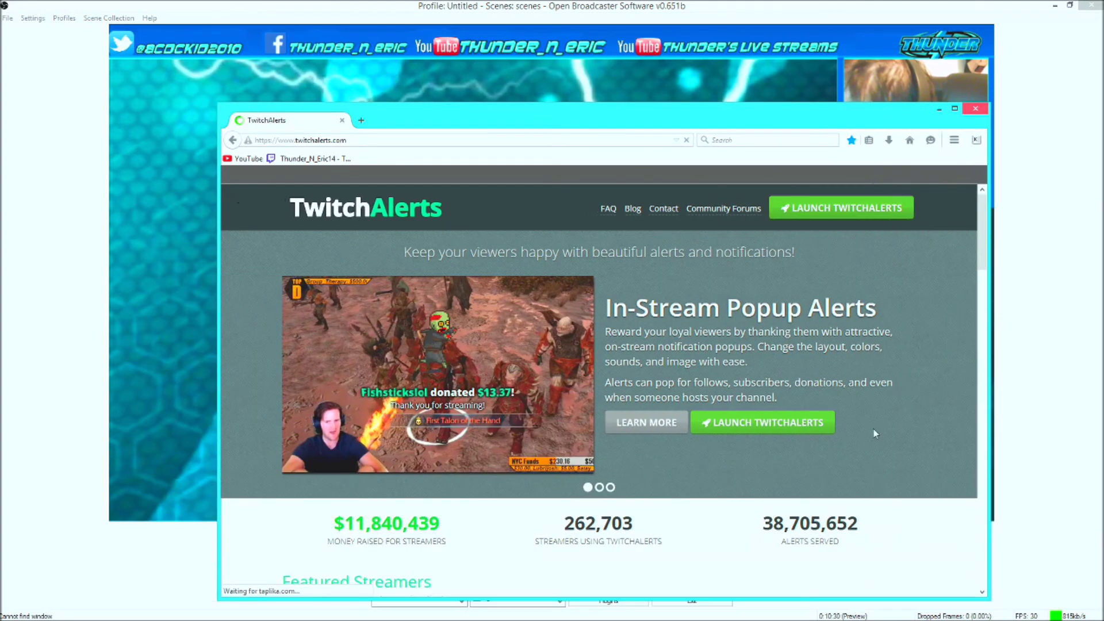
left_click(753, 424)
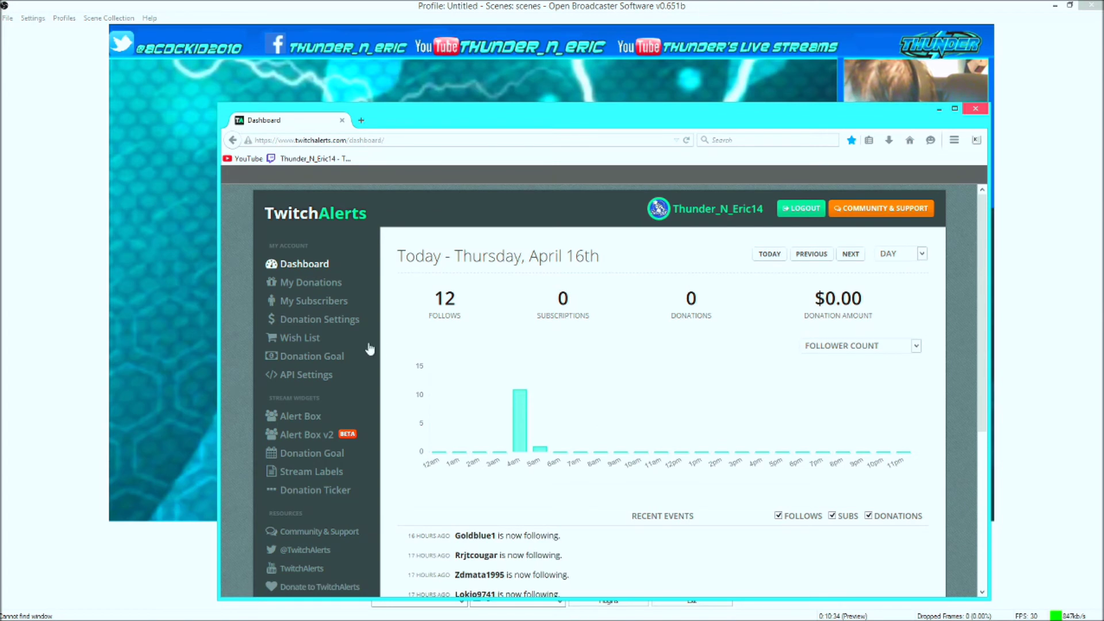
Step: Examine the follower chart and the recent follow and donation events on the TwitchAlerts dashboard
scroll(513, 345, "down", 4)
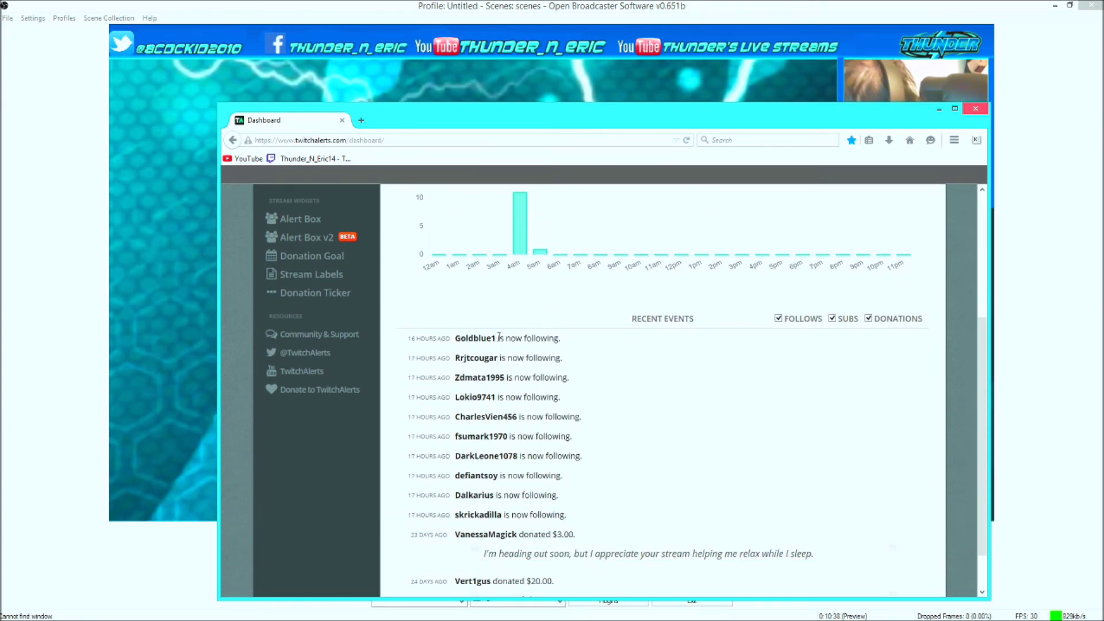
scroll(719, 397, "up", 2)
scroll(719, 397, "down", 3)
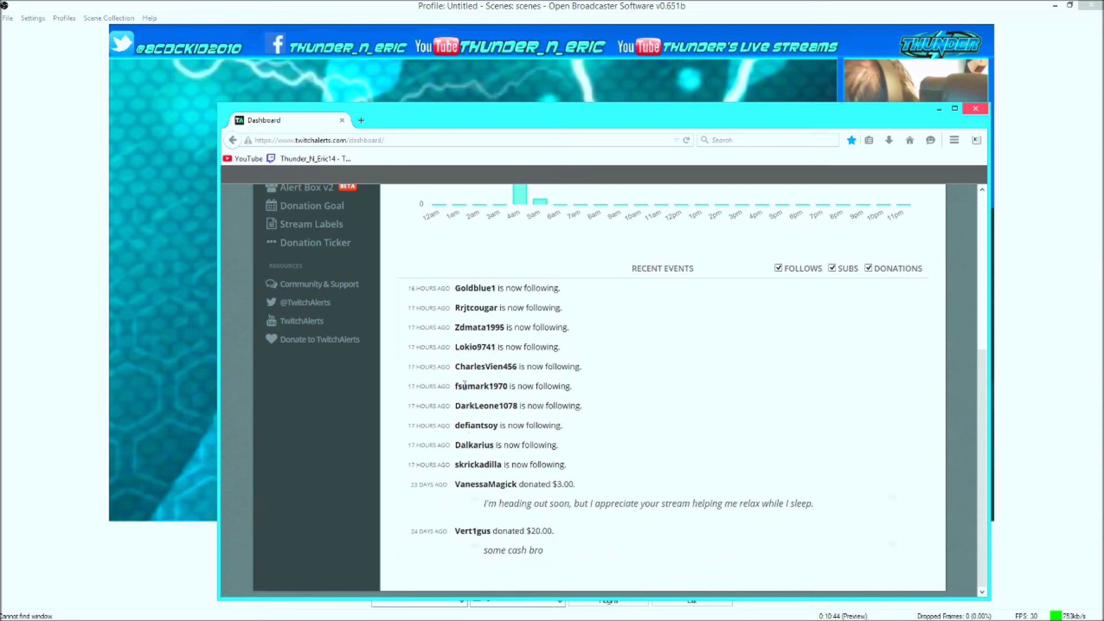
scroll(465, 386, "up", 3)
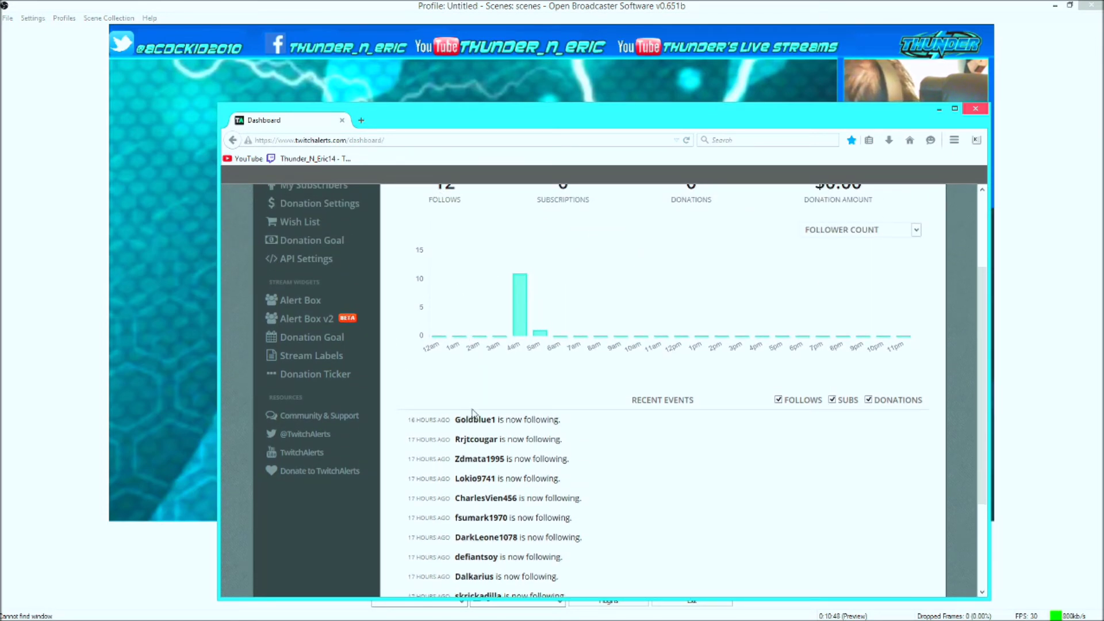
scroll(473, 412, "down", 2)
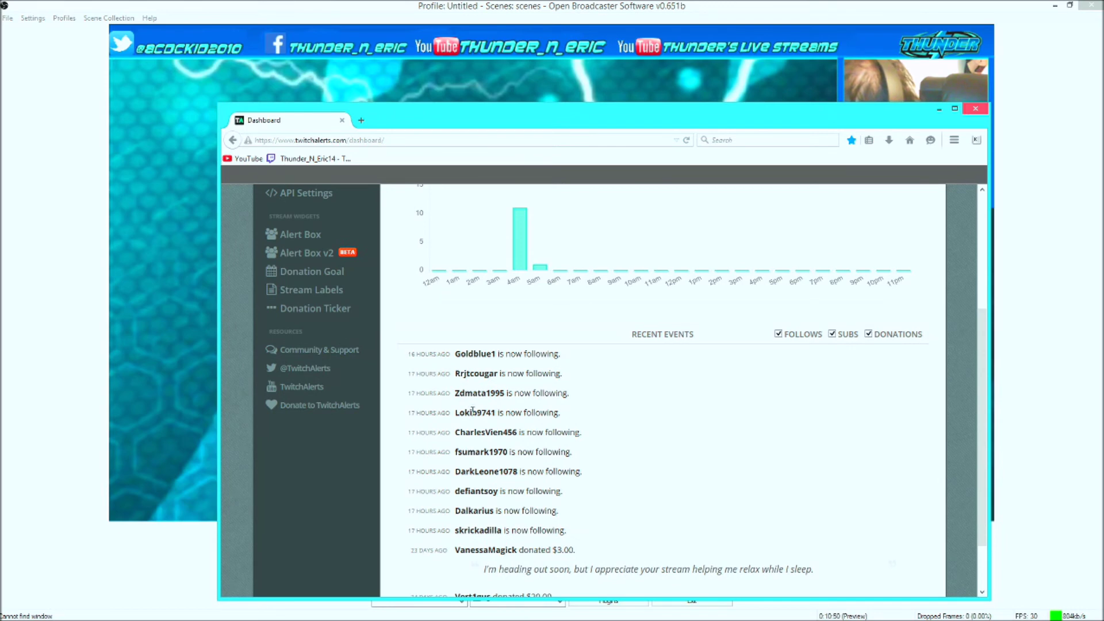
scroll(472, 412, "down", 2)
scroll(471, 414, "up", 5)
scroll(471, 416, "up", 1)
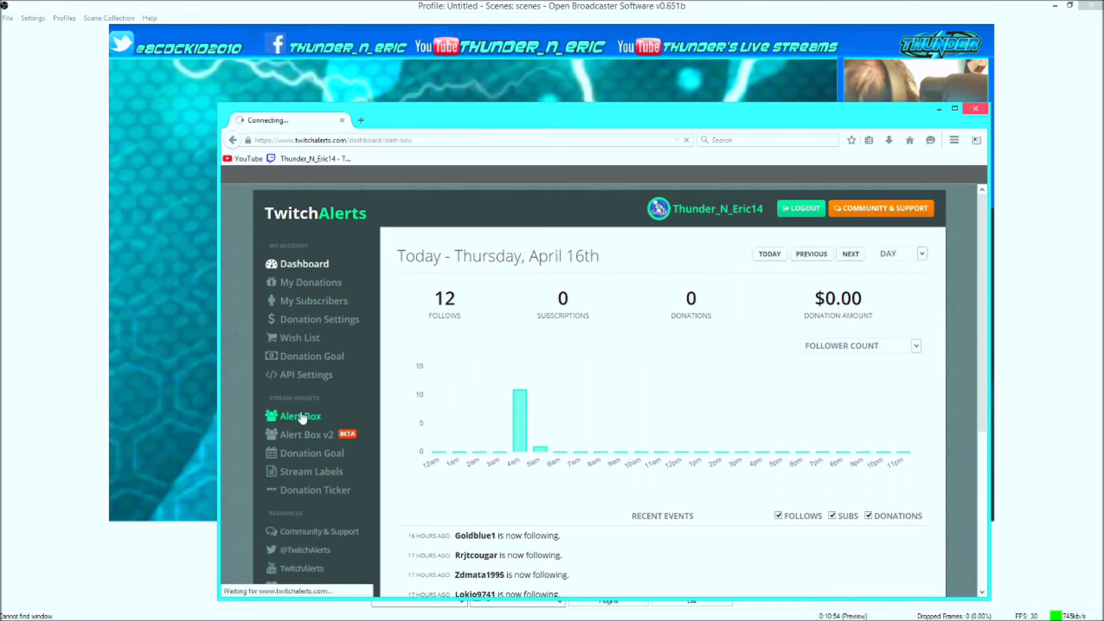
Step: Launch the TwitchAlerts Alert Box widget in its own window, minimize the dashboard browser and move the widget window off this screen
scroll(610, 377, "down", 4)
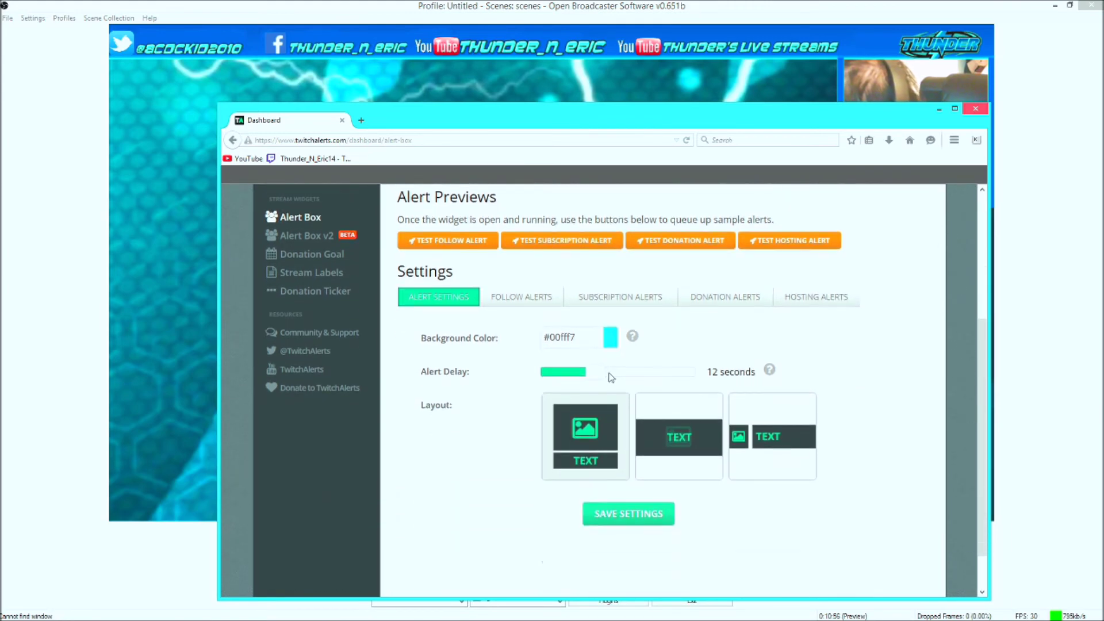
scroll(632, 396, "down", 1)
scroll(704, 420, "up", 2)
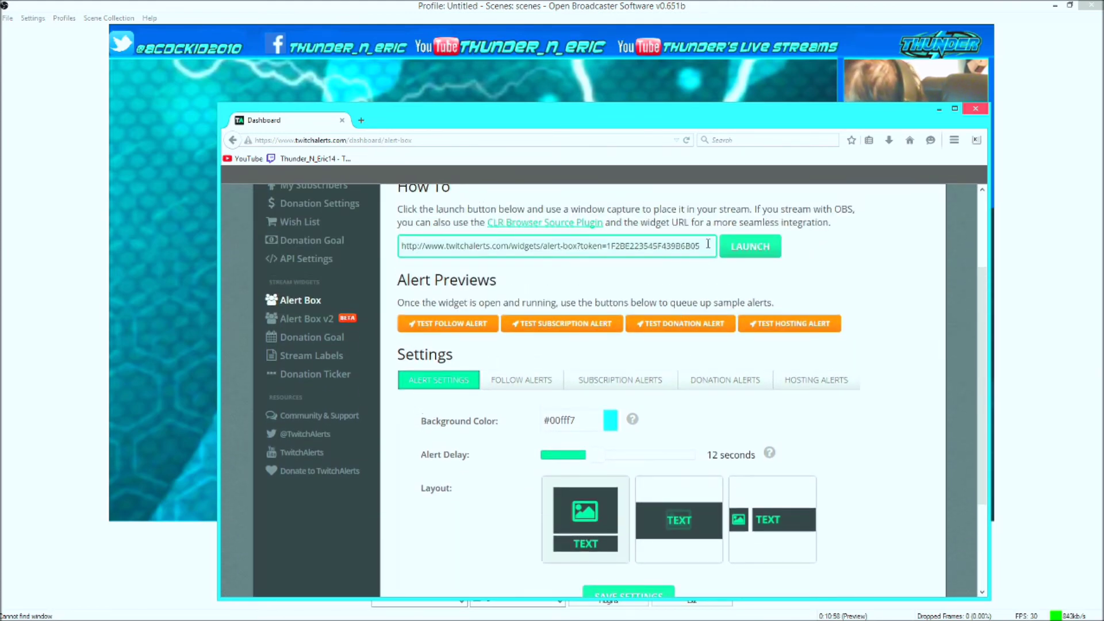
left_click(750, 248)
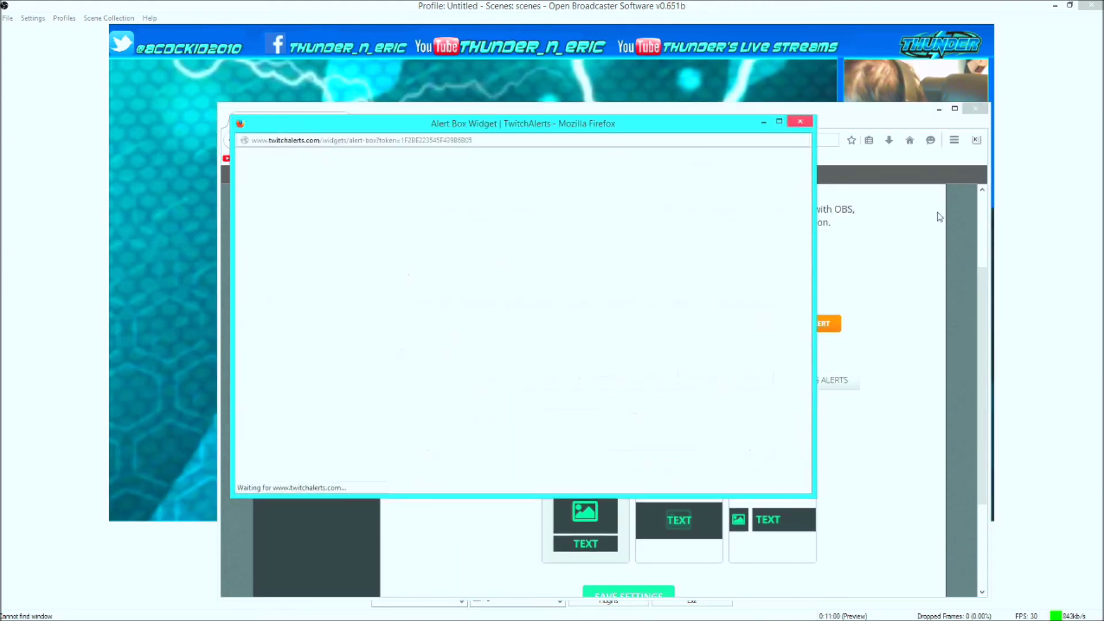
left_click(939, 109)
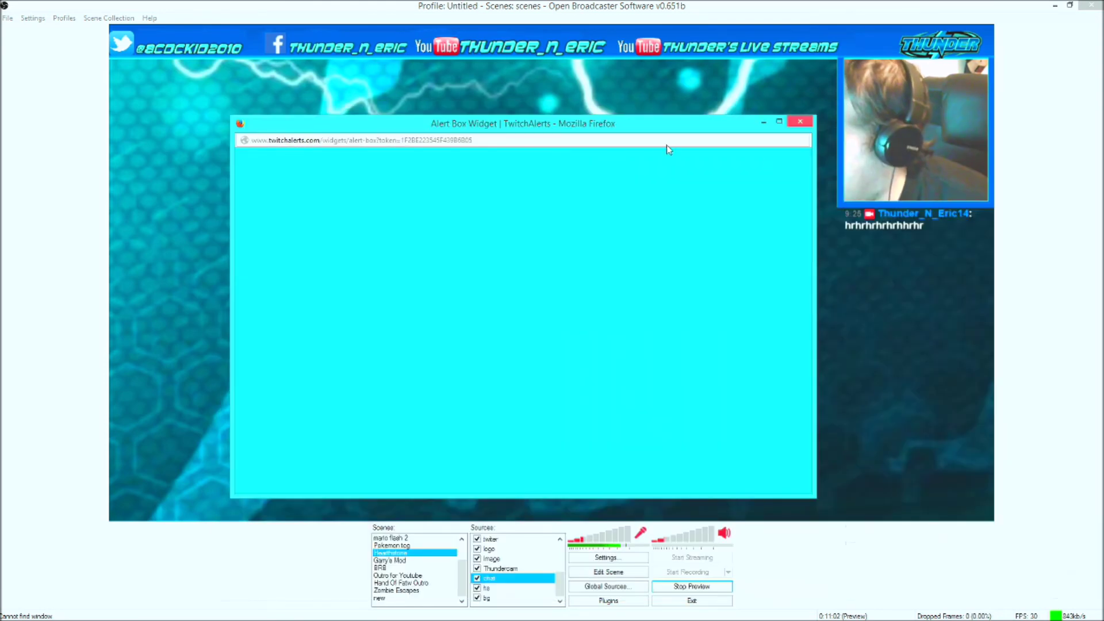
left_click_drag(623, 130, 1103, 84)
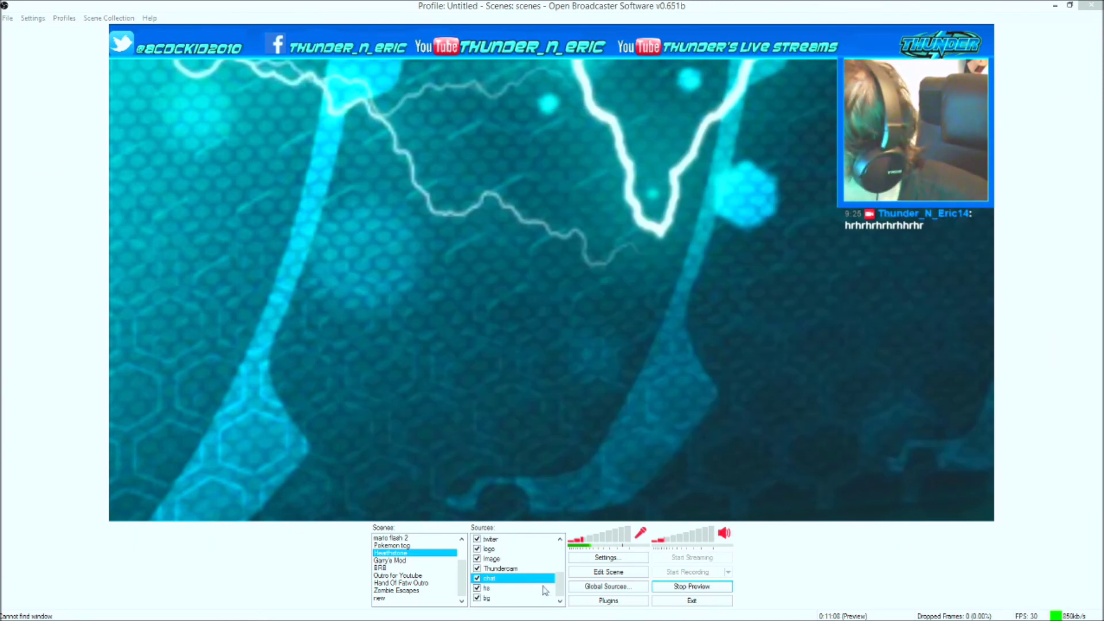
Step: In OBS, hide the ALERTS source in the current scene and turn on scene editing
left_click_drag(556, 584, 553, 542)
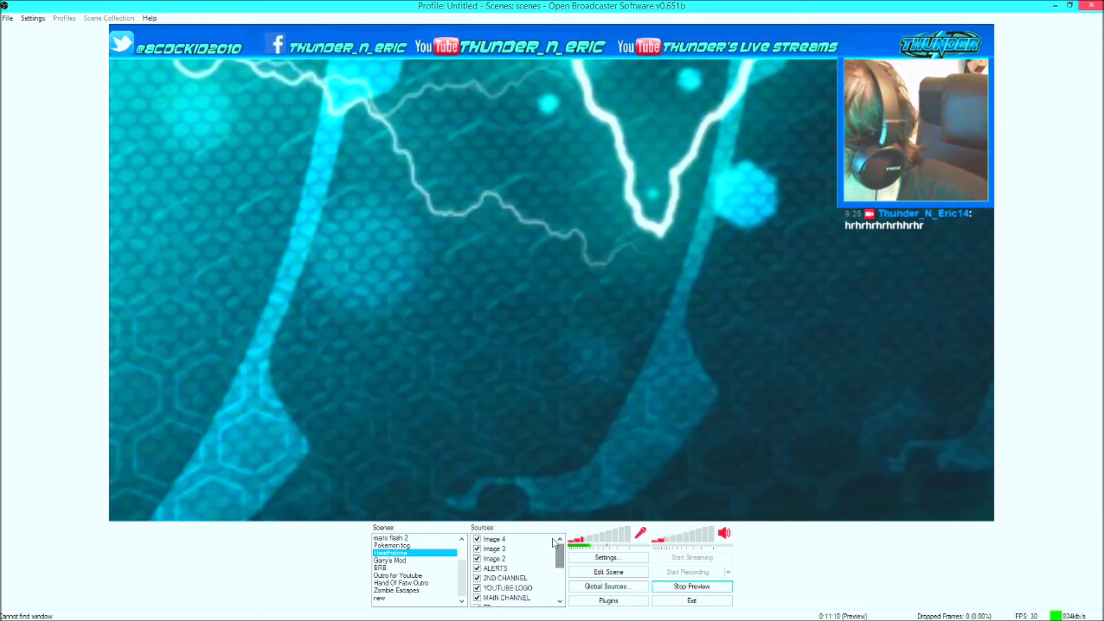
left_click(477, 568)
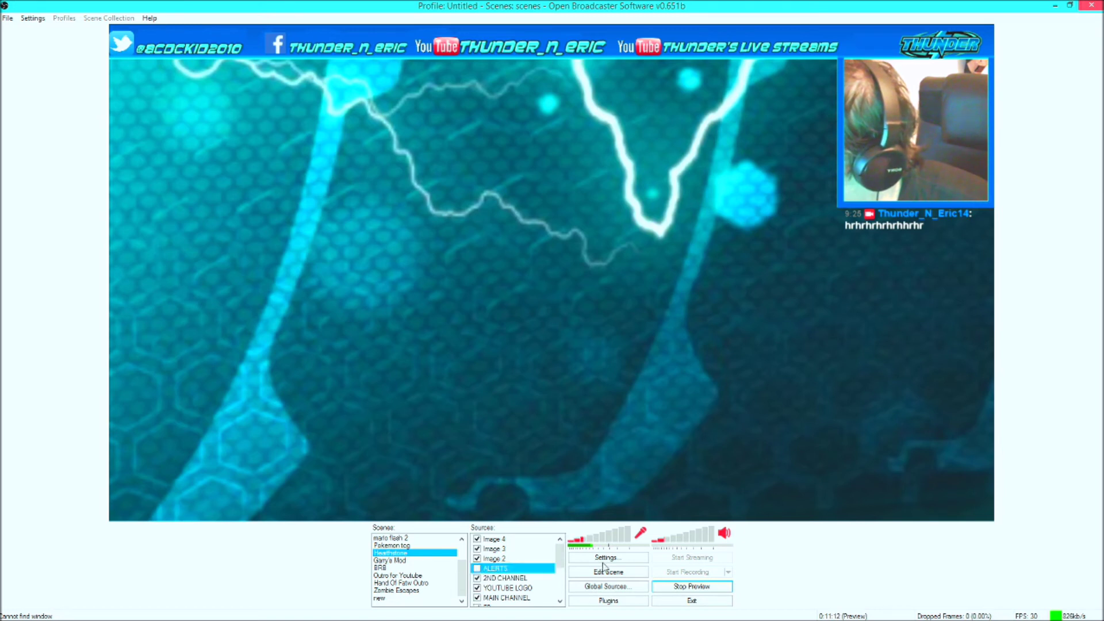
left_click(604, 570)
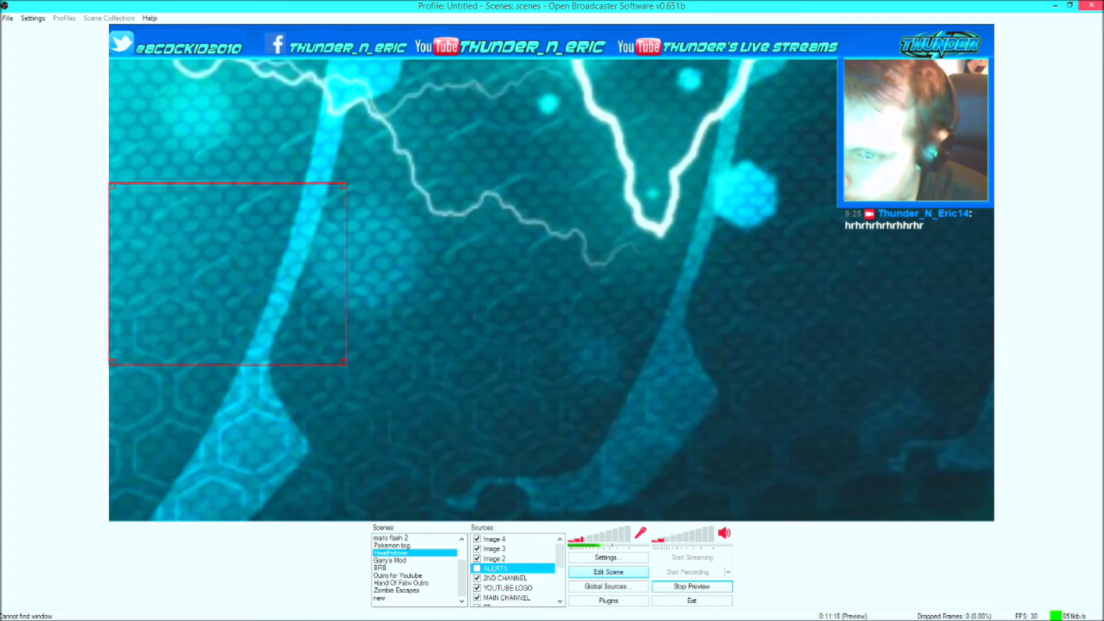
right_click(207, 301)
left_click(230, 420)
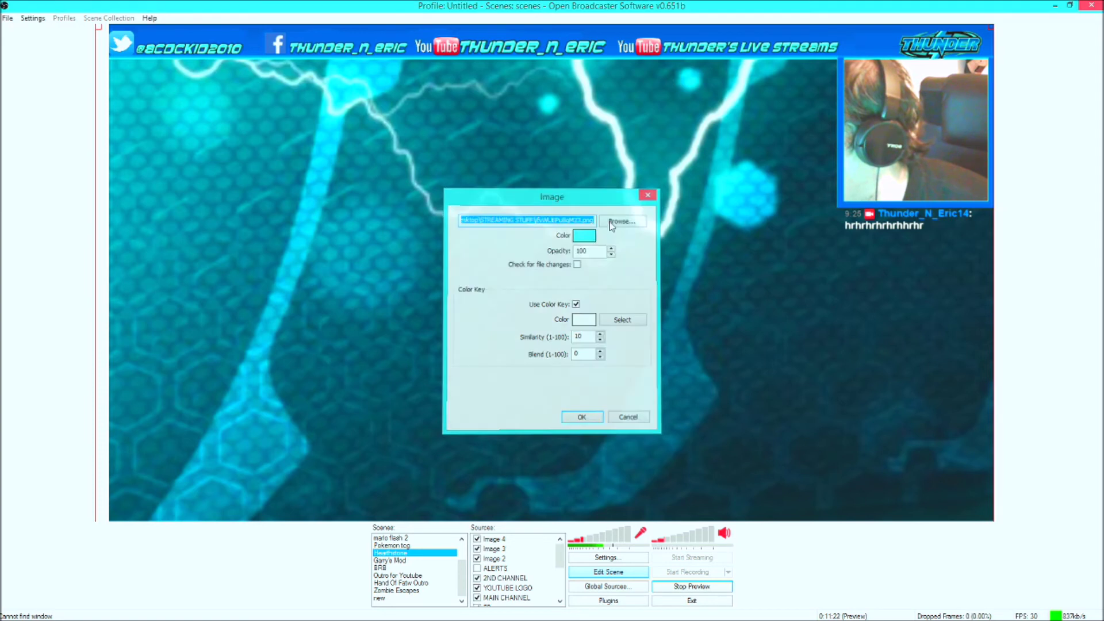
left_click(649, 193)
Step: Reselect the sub-region of the ALERTS window capture, keeping position 11, 59 and making it 715 by 516, and apply the properties
right_click(495, 569)
left_click(517, 559)
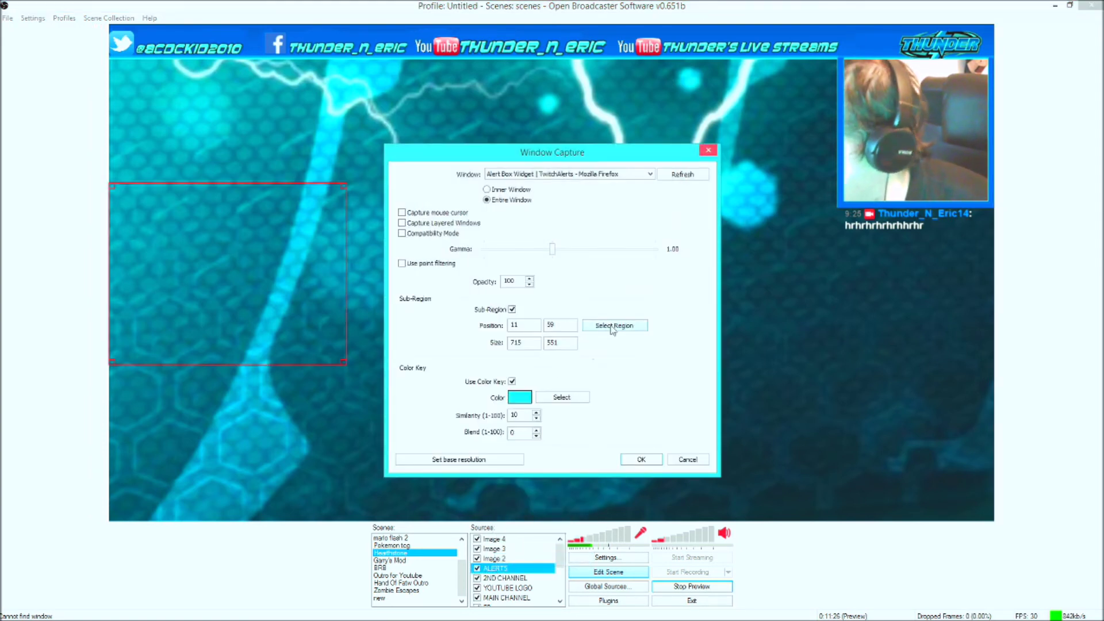
left_click(613, 326)
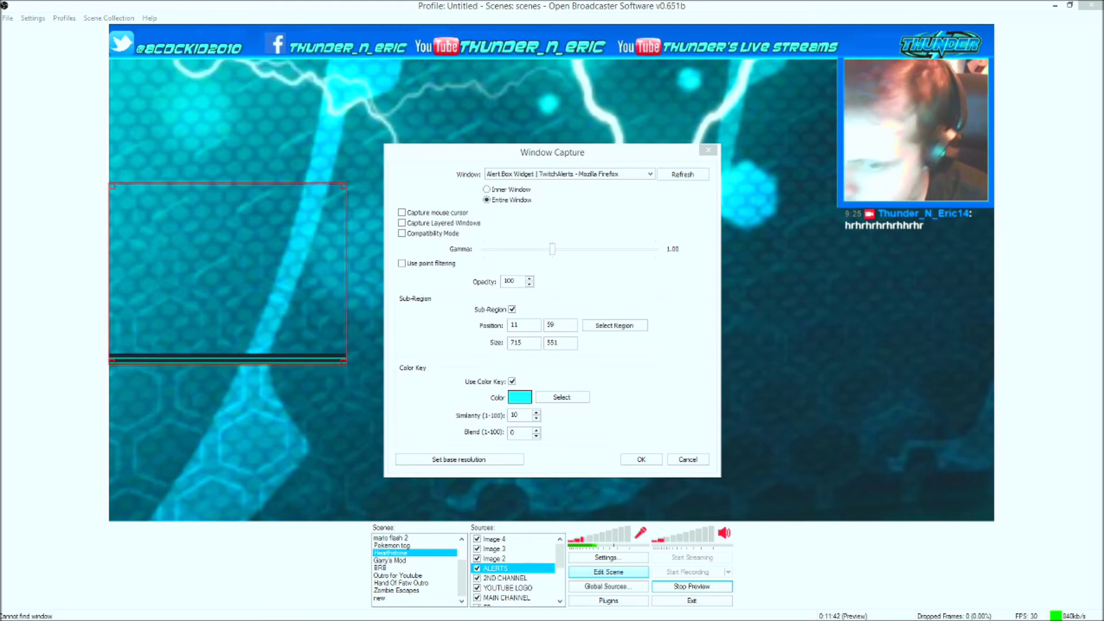
left_click(886, 295)
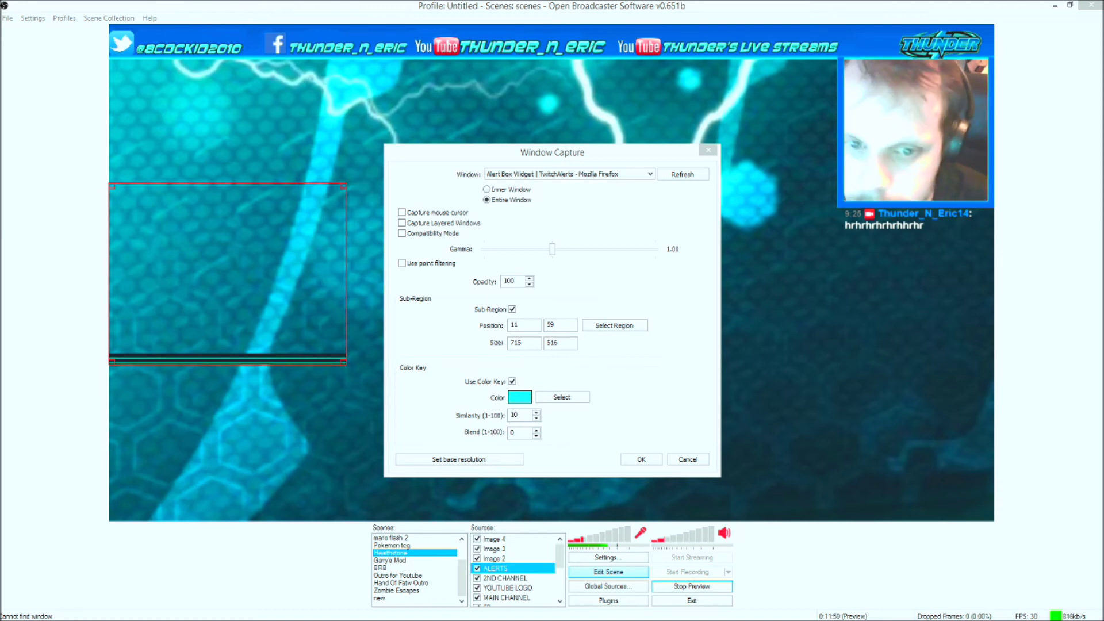
left_click(644, 460)
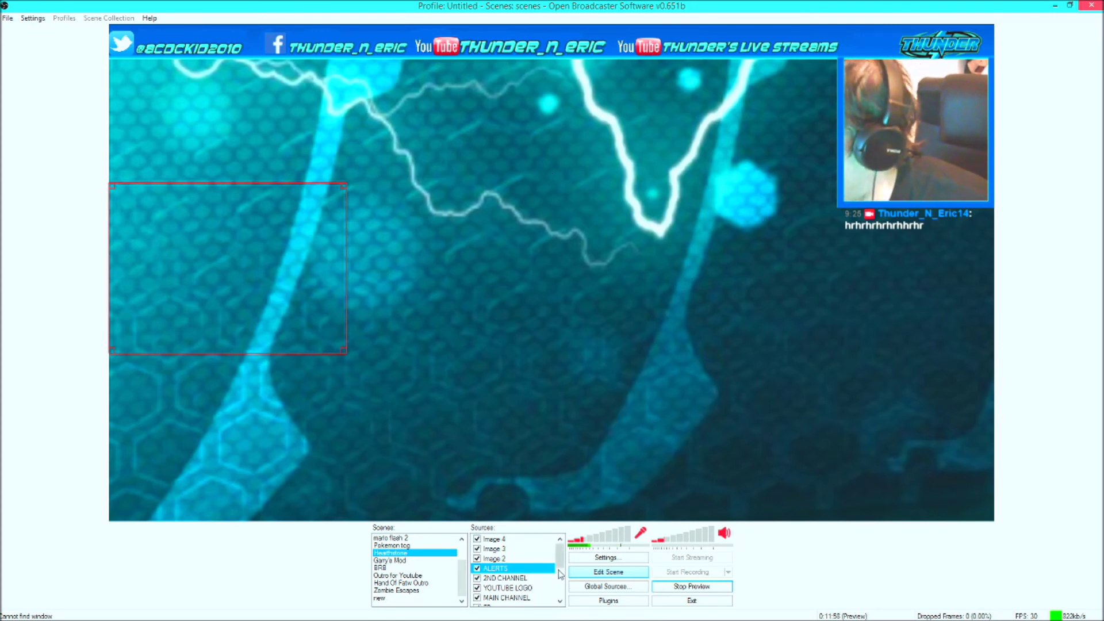
Step: In the TwitchAlerts dashboard in the web browser, queue a sample follow alert and a sample hosting alert
scroll(560, 580, "down", 5)
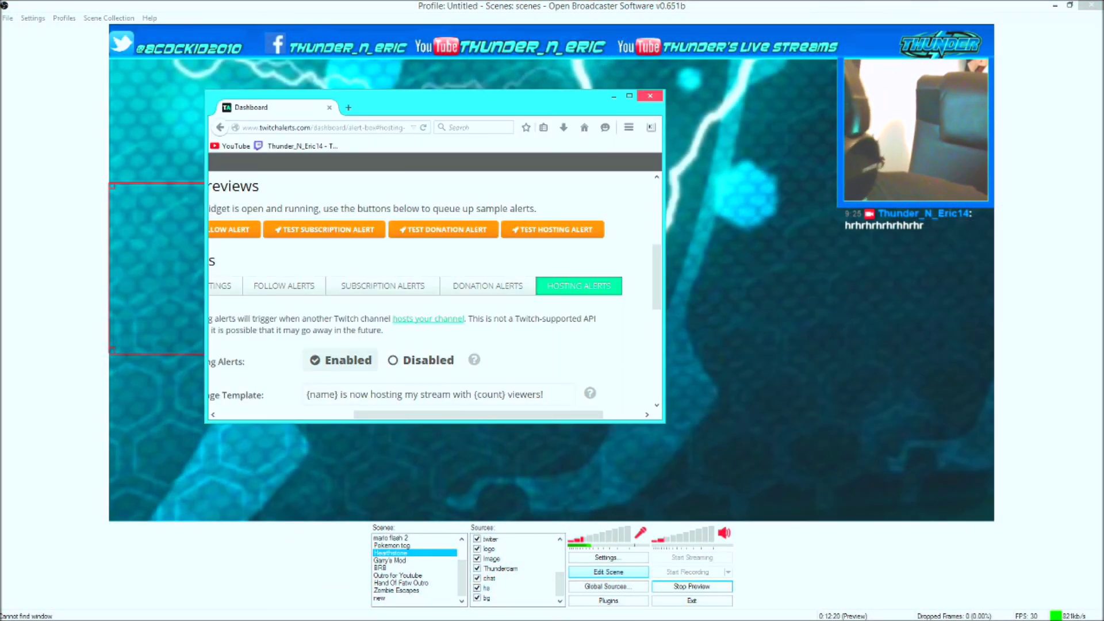
left_click(232, 232)
left_click(537, 233)
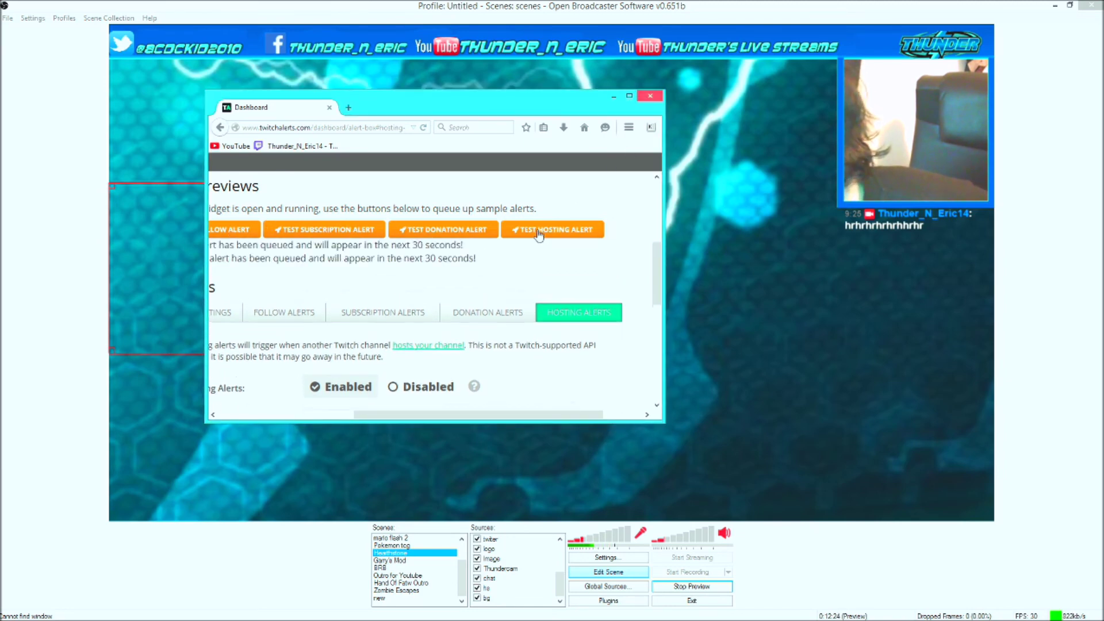
left_click(538, 233)
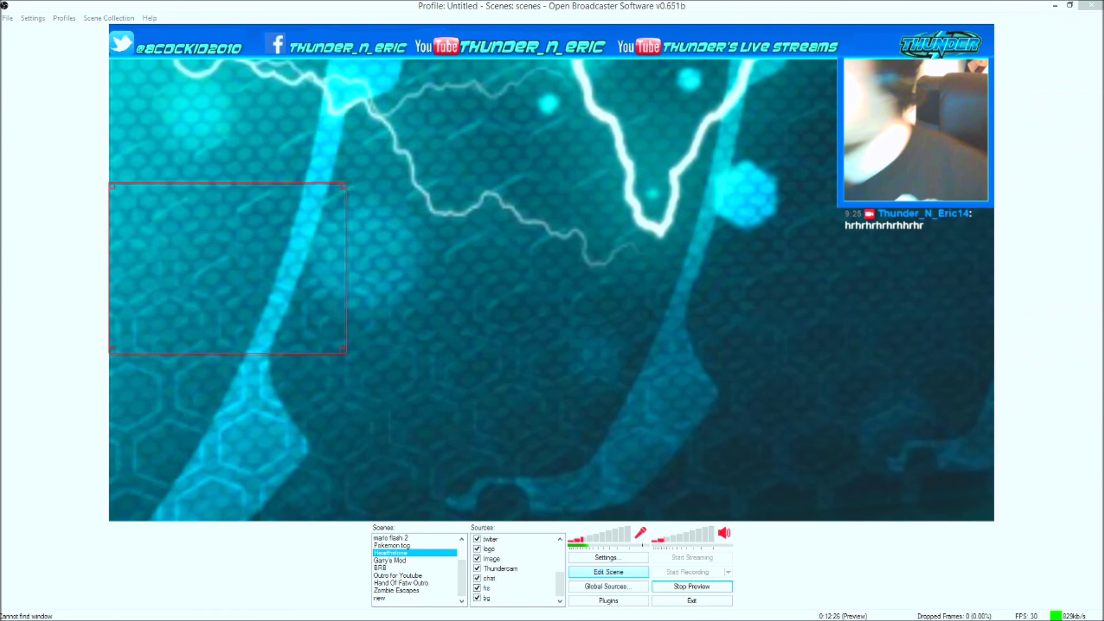